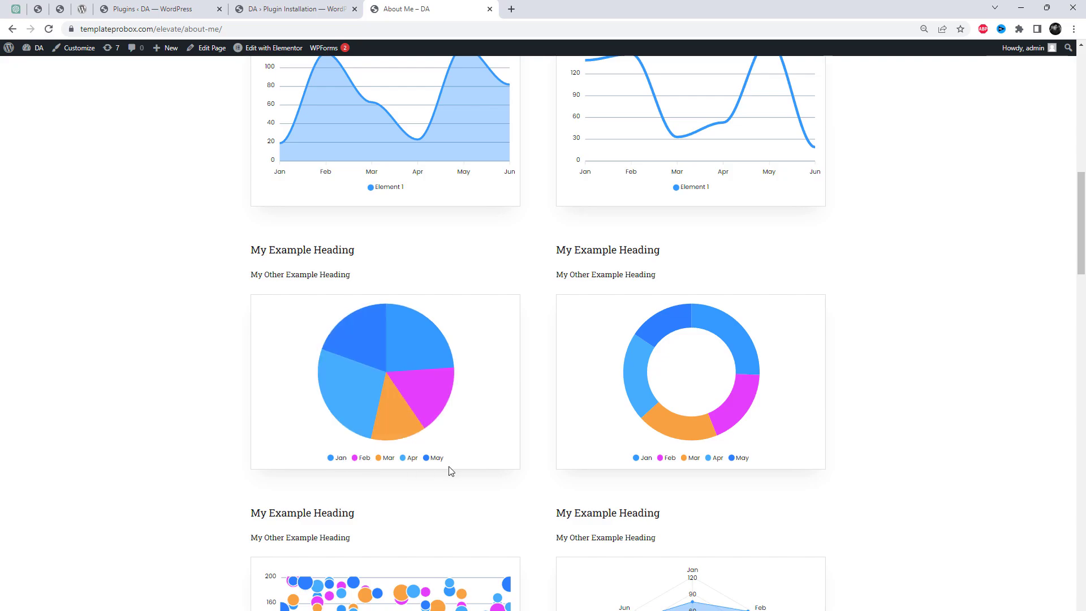
Examine the example charts on the About Me page and search the data table for "data1"
scroll(449, 470, down, 5)
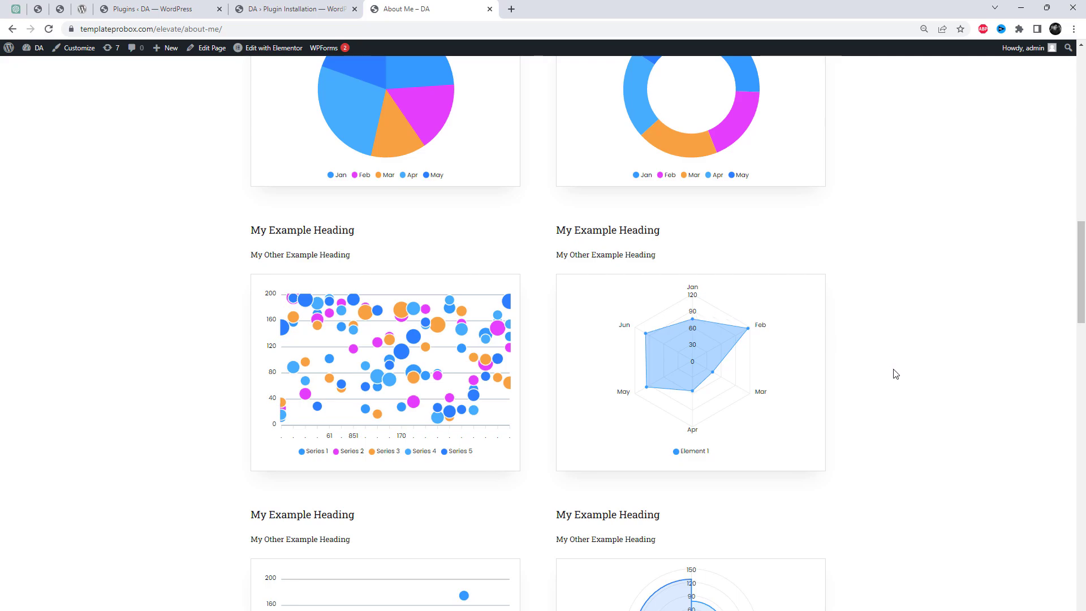
scroll(895, 374, down, 5)
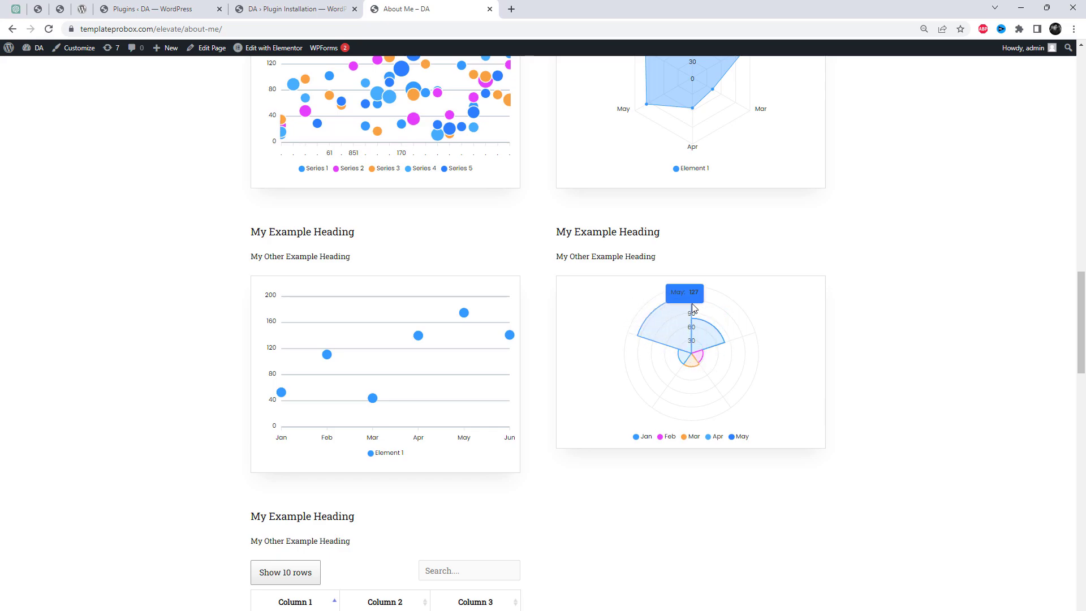
scroll(732, 346, down, 5)
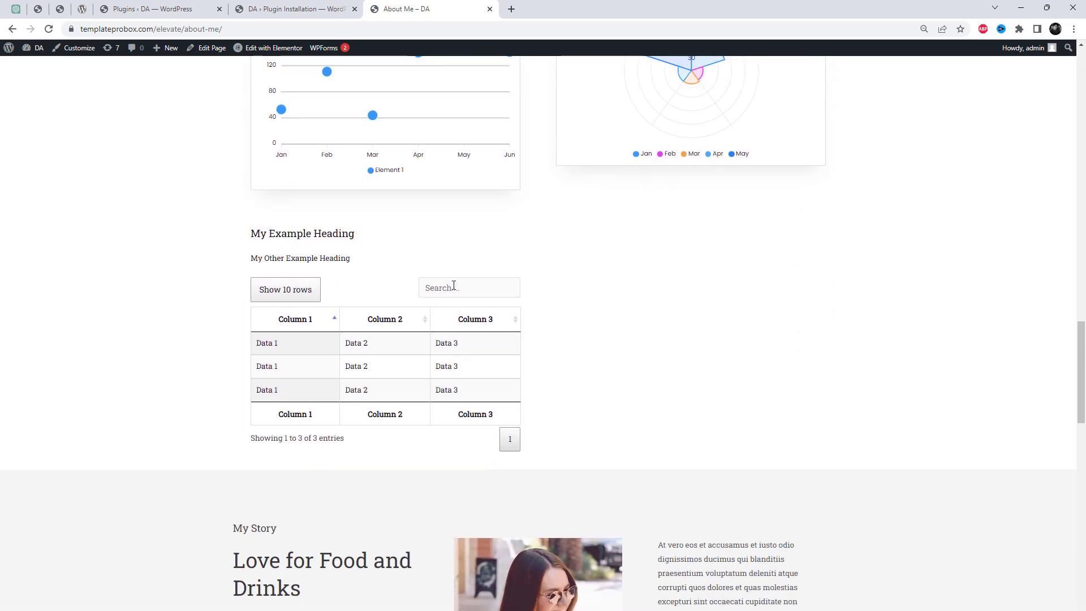
click(454, 286)
text(data)
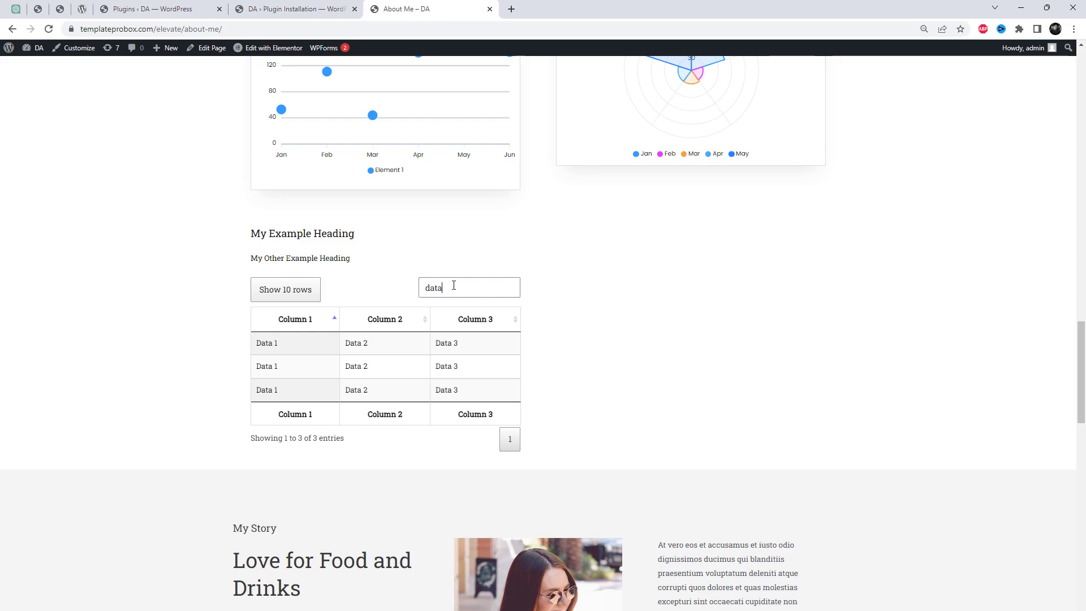
text(1)
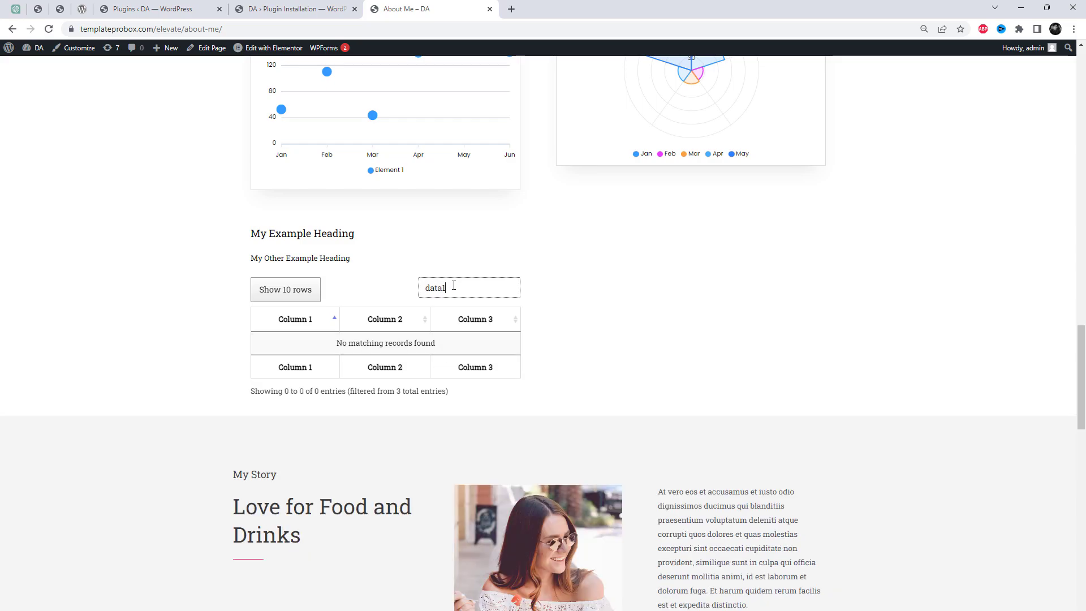
key(BackSpace)
key(BackSpace)
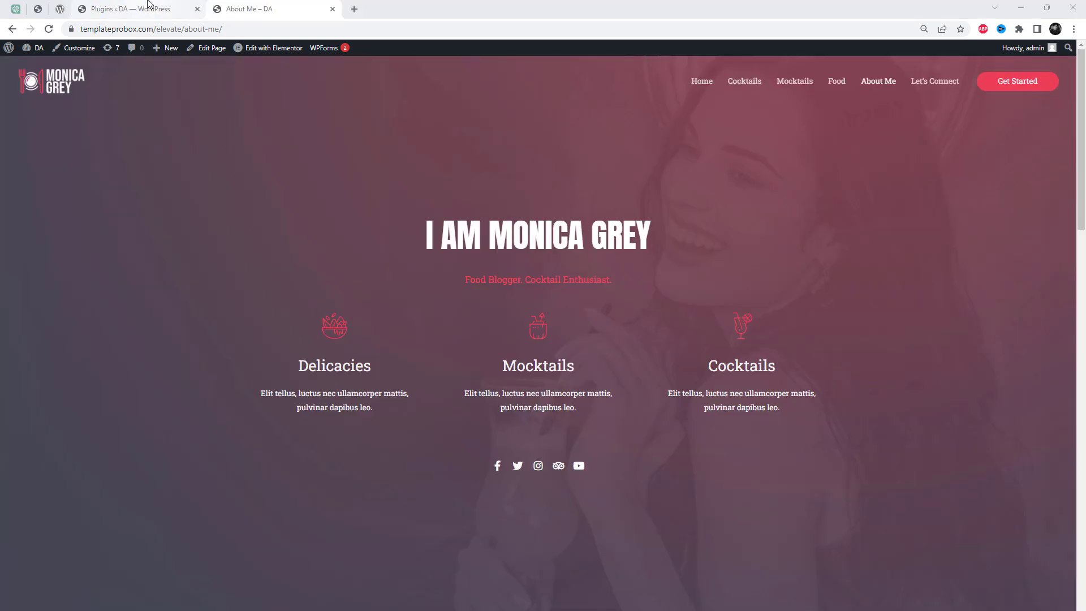
Look up the Graphina plugin in the WordPress plugin directory from the Add Plugins page
click(149, 4)
click(38, 377)
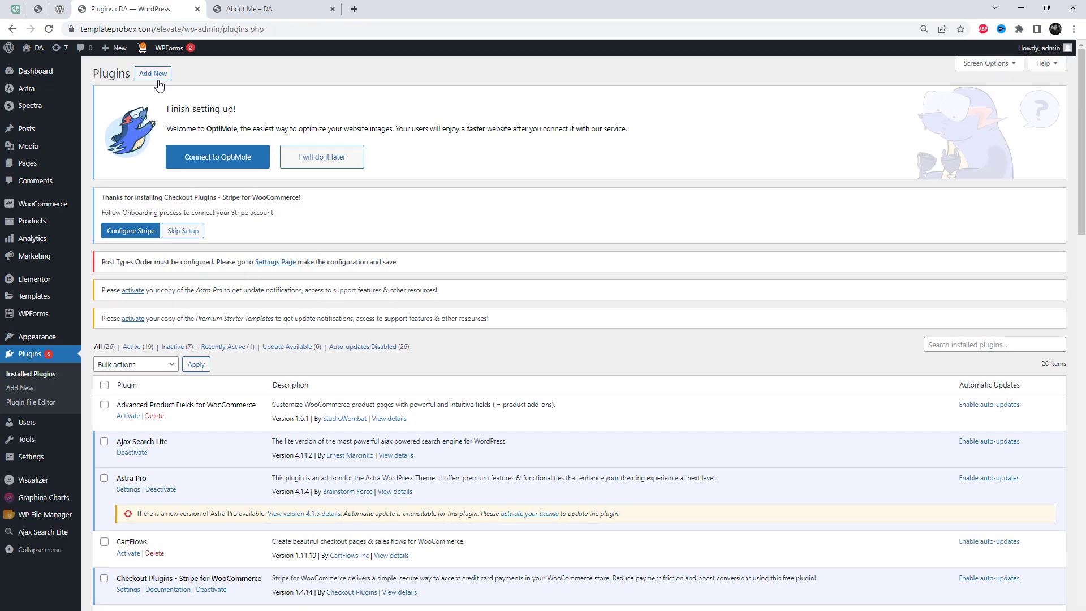
click(159, 85)
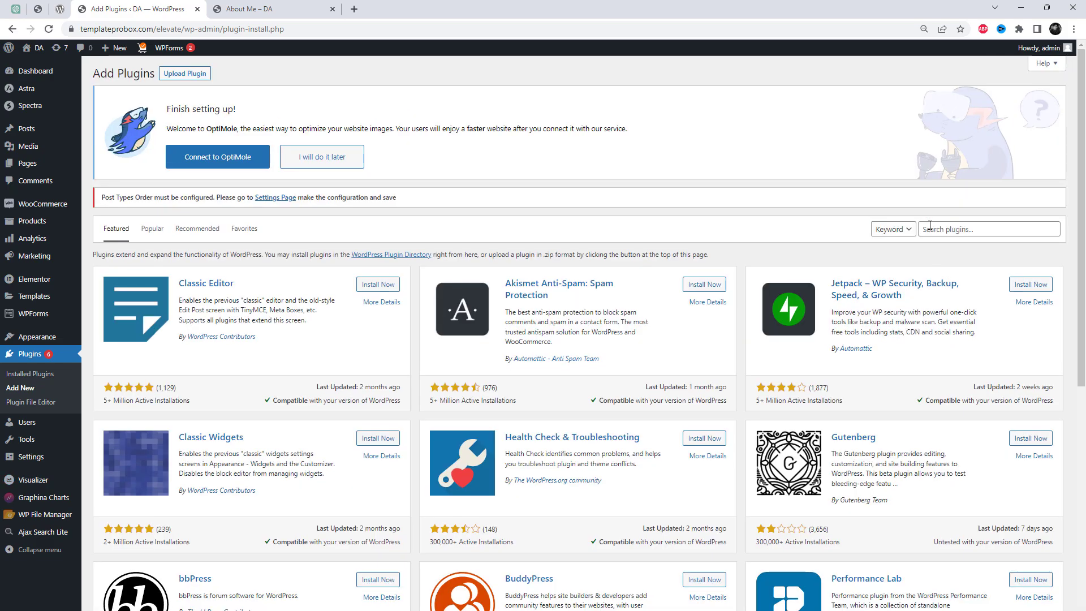
click(930, 228)
text(Graphina)
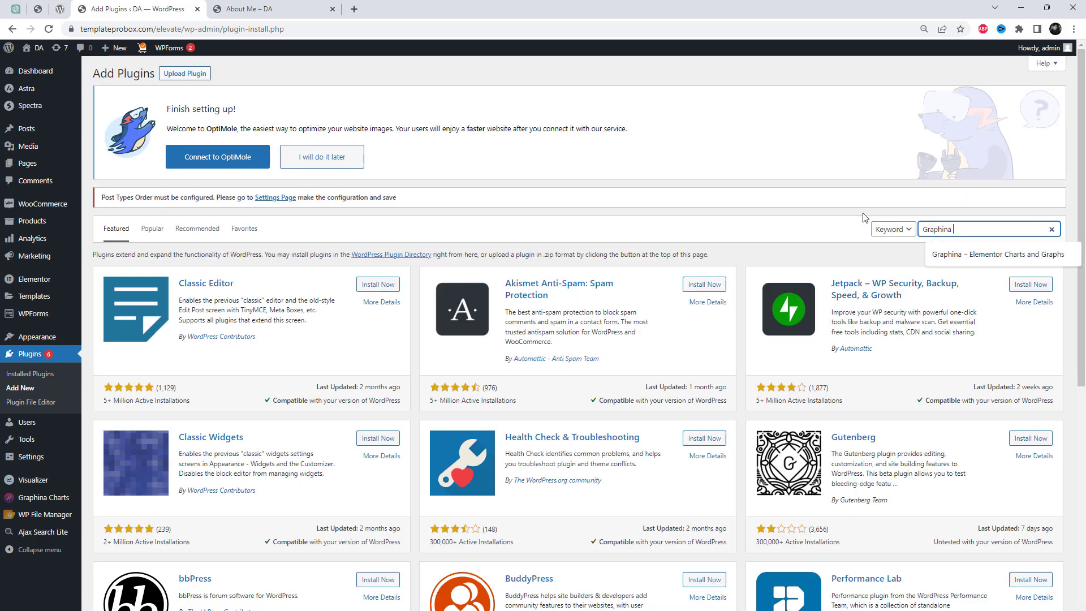
key(Return)
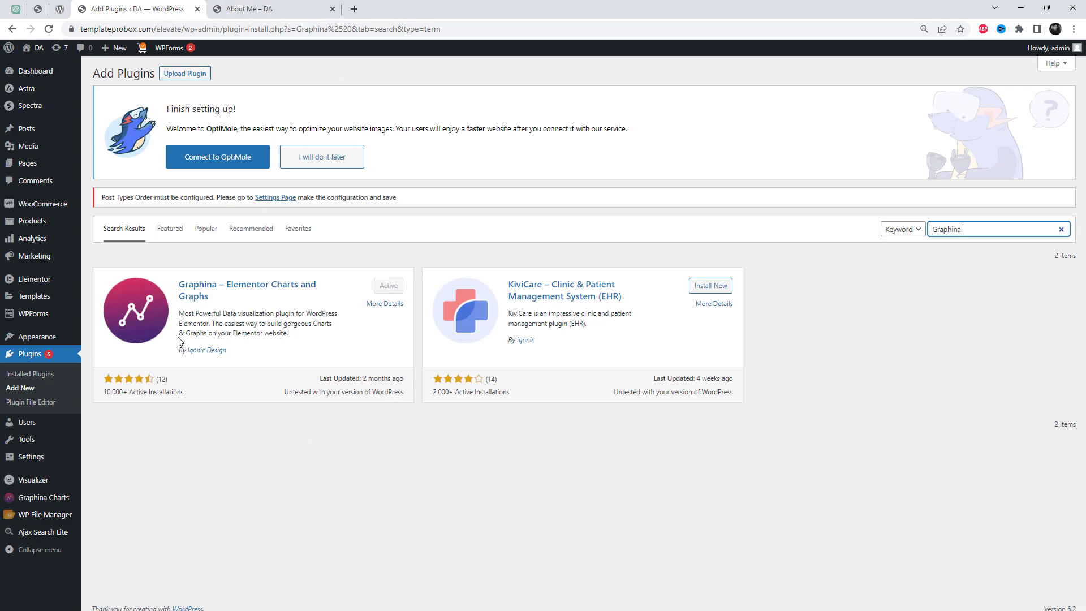
Open the About Me page in the Elementor editor and insert a single-column section above My Story
click(244, 8)
click(291, 47)
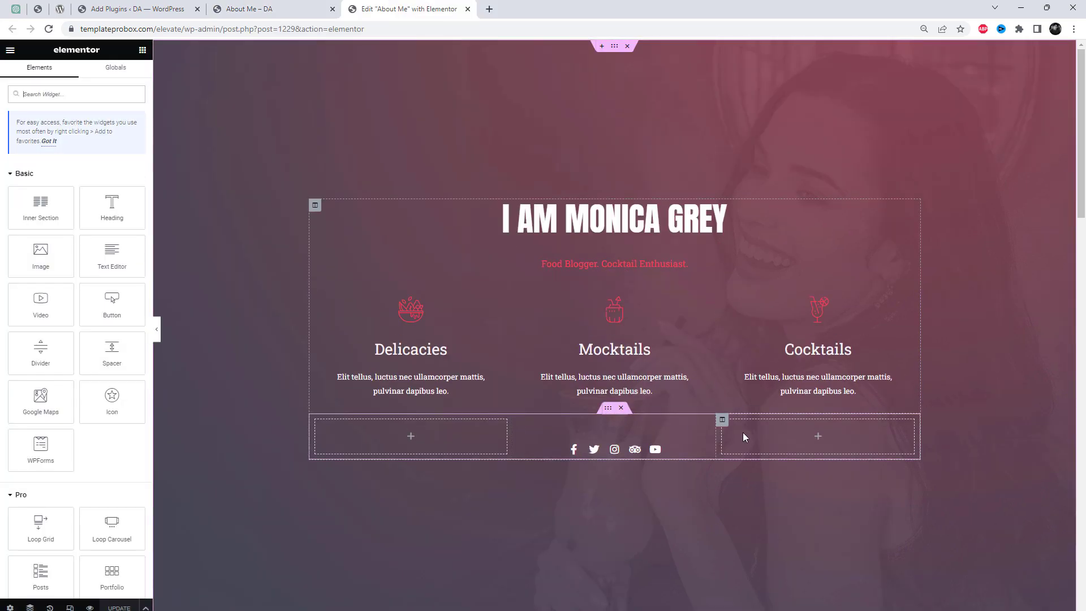
scroll(741, 434, down, 5)
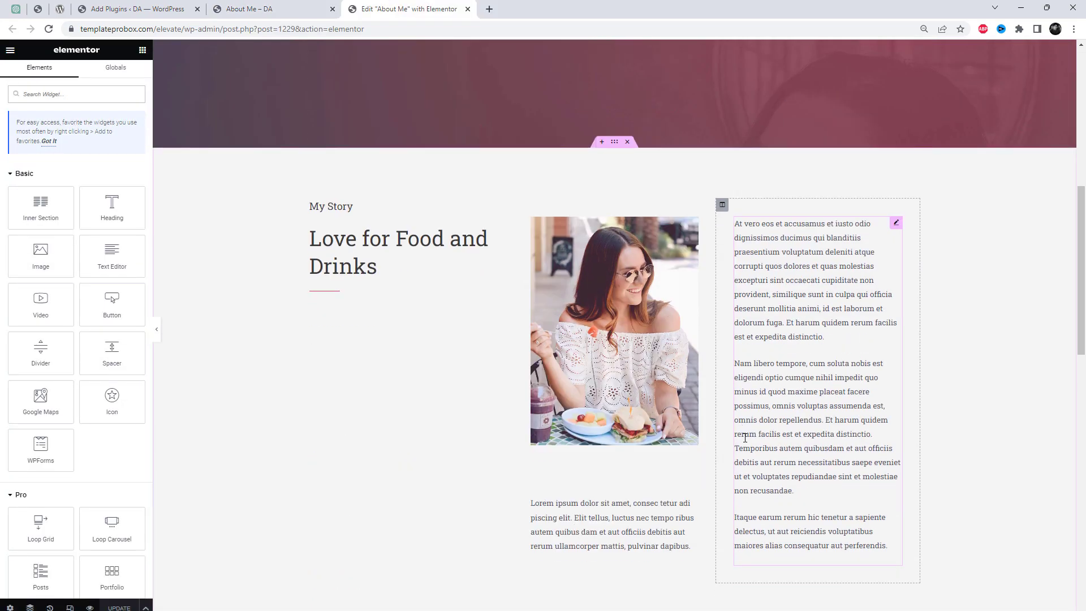
click(601, 141)
click(588, 194)
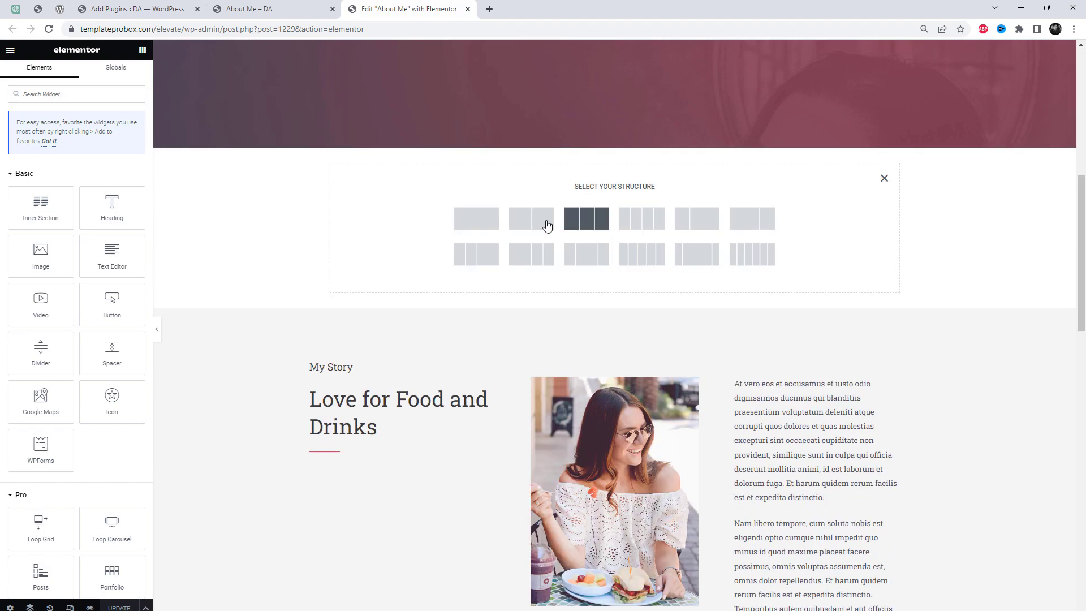
click(478, 221)
Add a Graphina Apex Chart Pie widget to the new empty section
click(10, 49)
click(10, 50)
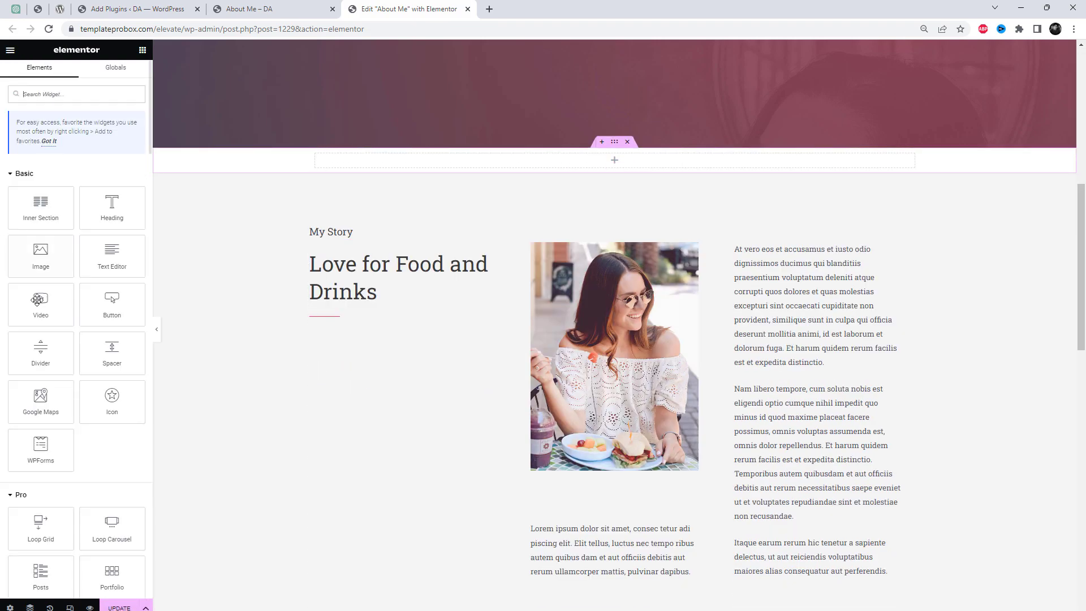
scroll(80, 436, down, 10)
scroll(85, 432, down, 10)
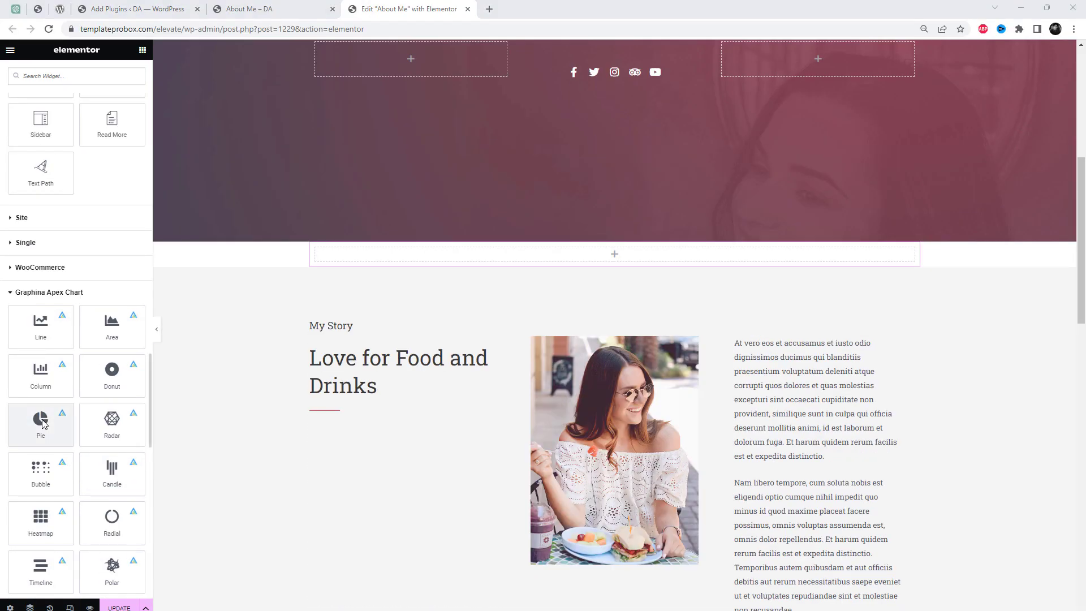
drag(44, 423, 597, 251)
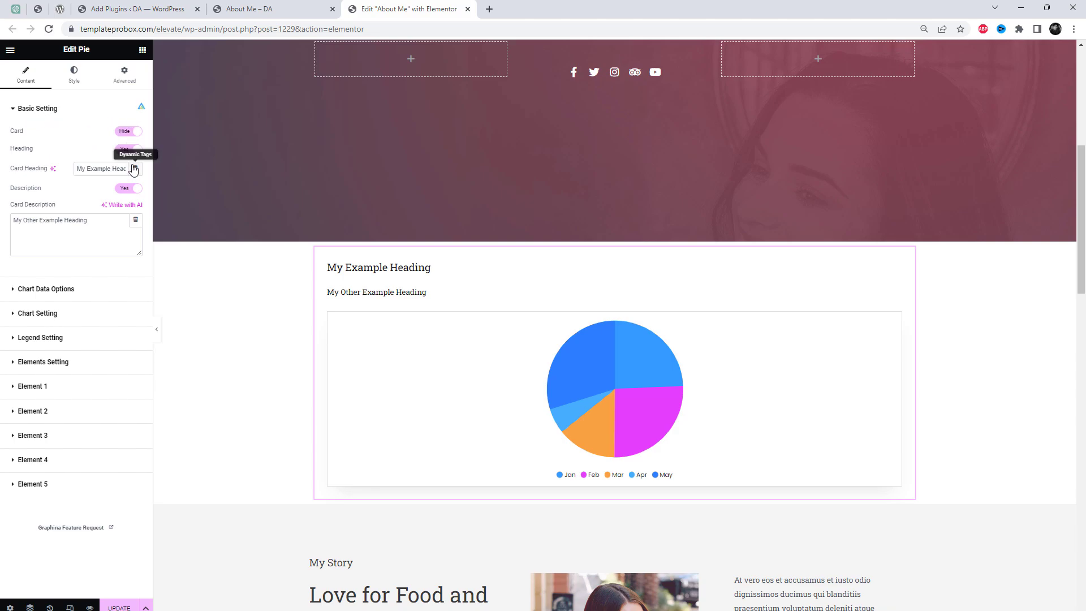
Turn off the pie chart's card and set its manual data to 3 elements
click(126, 138)
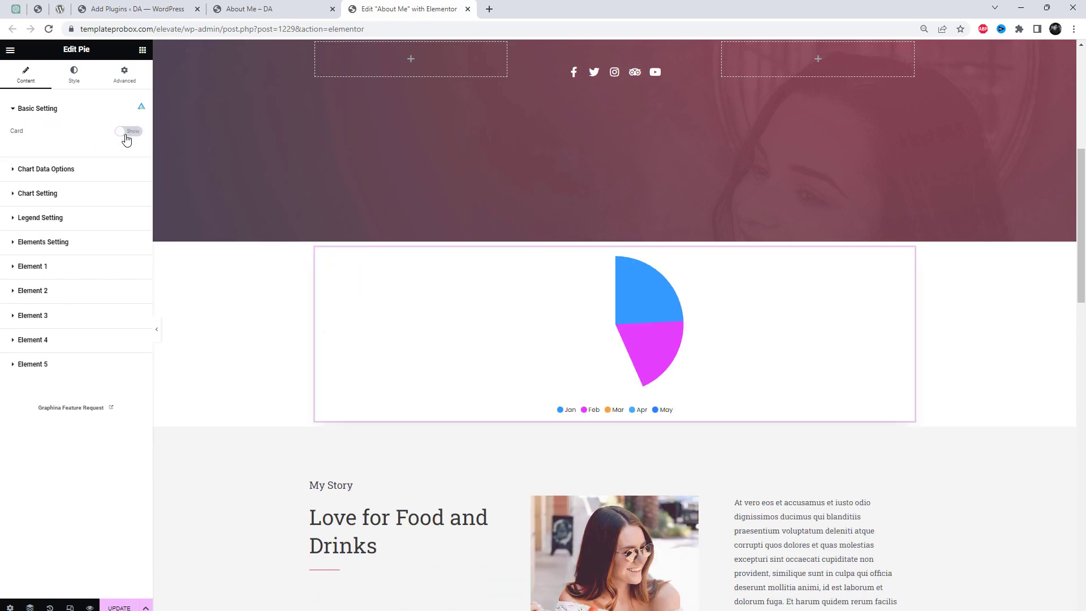
click(101, 169)
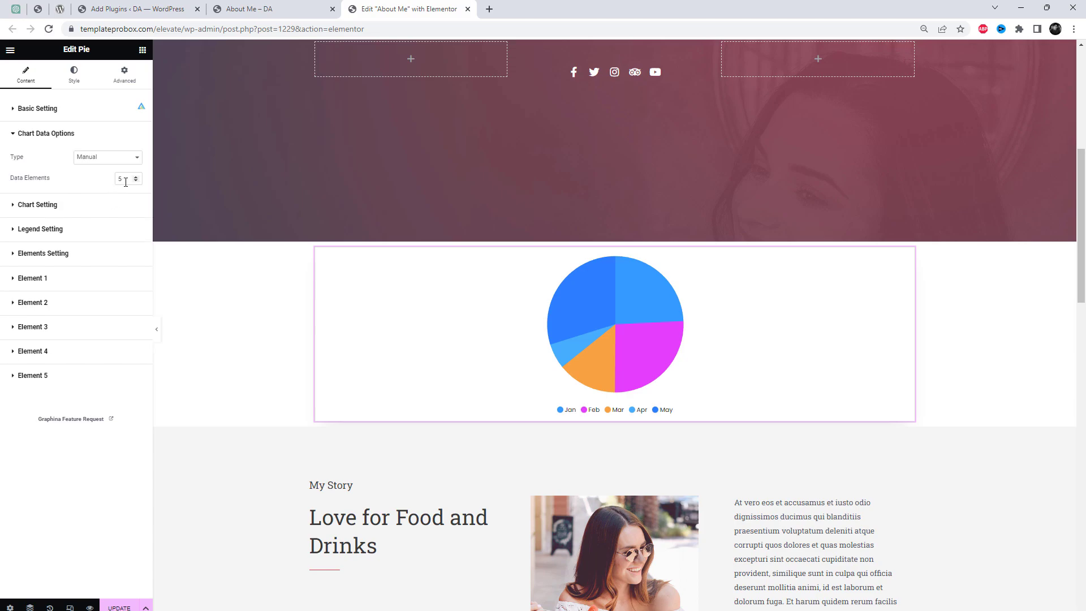
text(3)
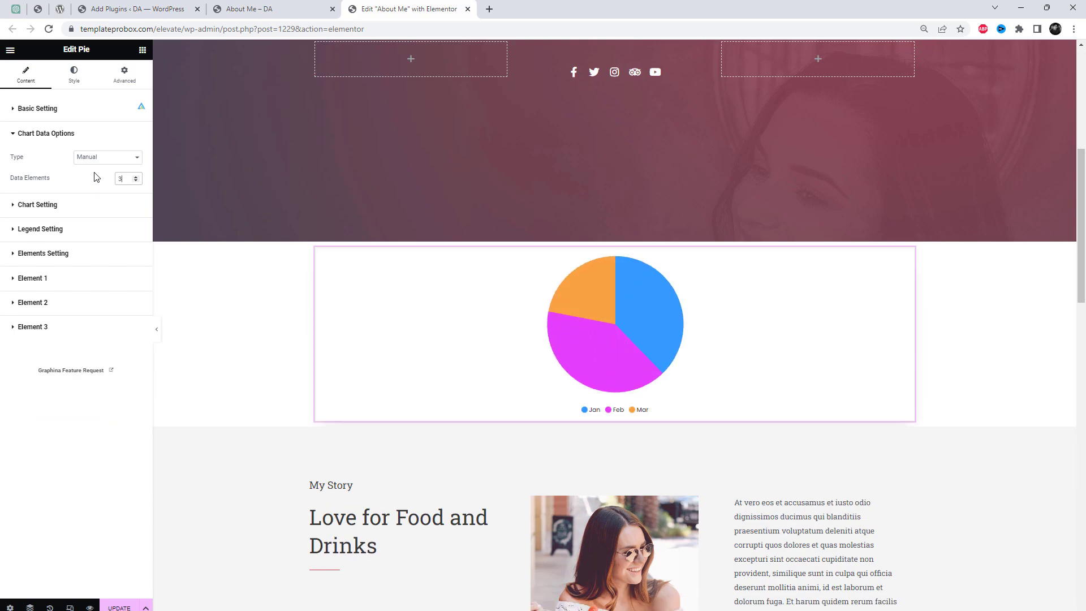
click(90, 158)
click(87, 170)
Set the pie chart's height to 500 px
click(79, 207)
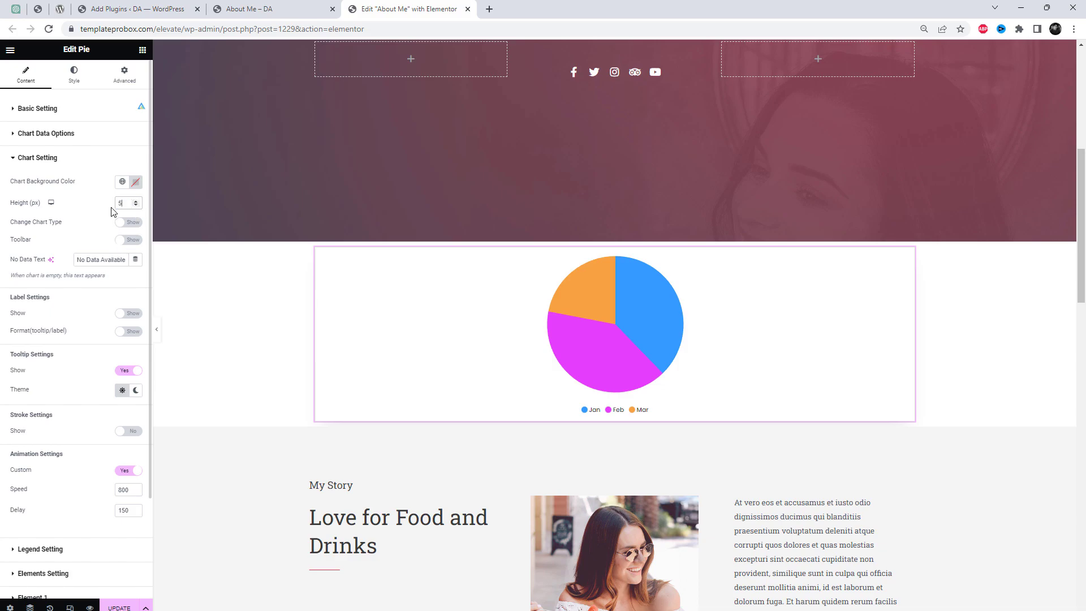
text(00)
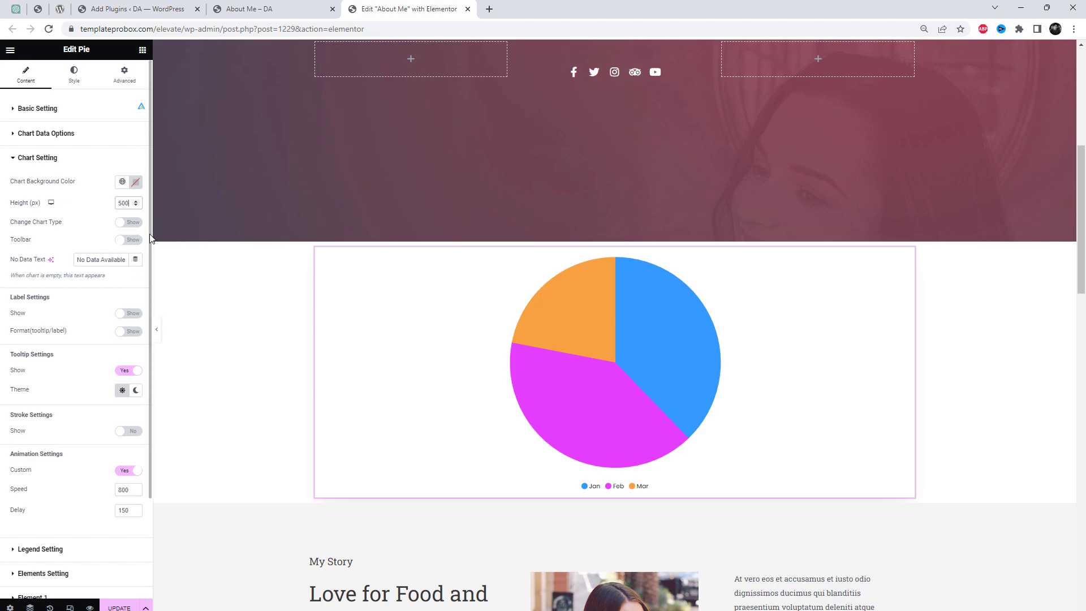
Try the Change Chart Type option and the dark tooltip theme on the pie chart
click(125, 223)
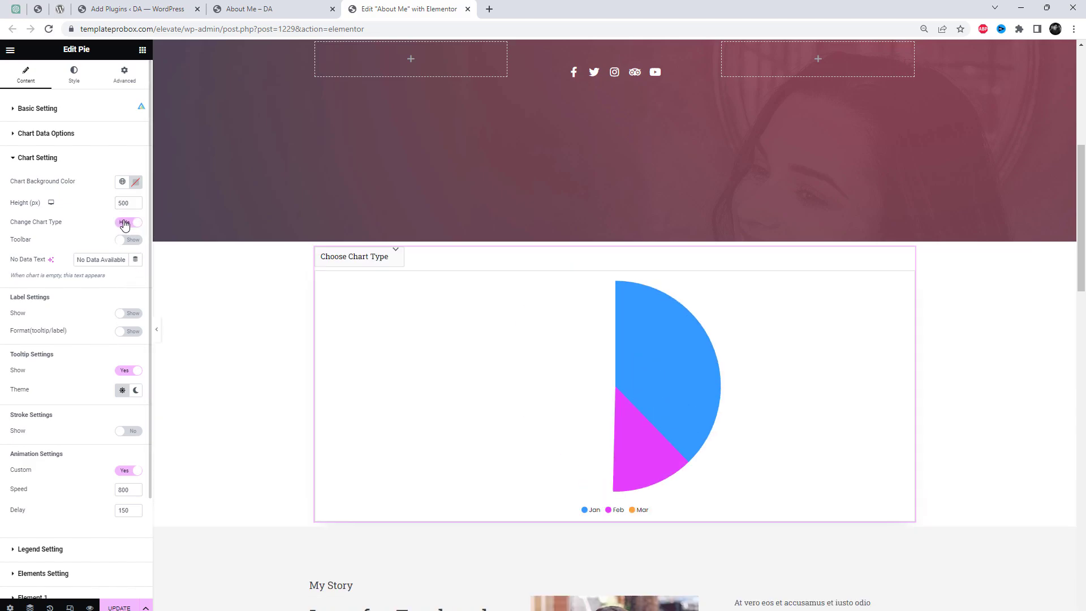
click(125, 222)
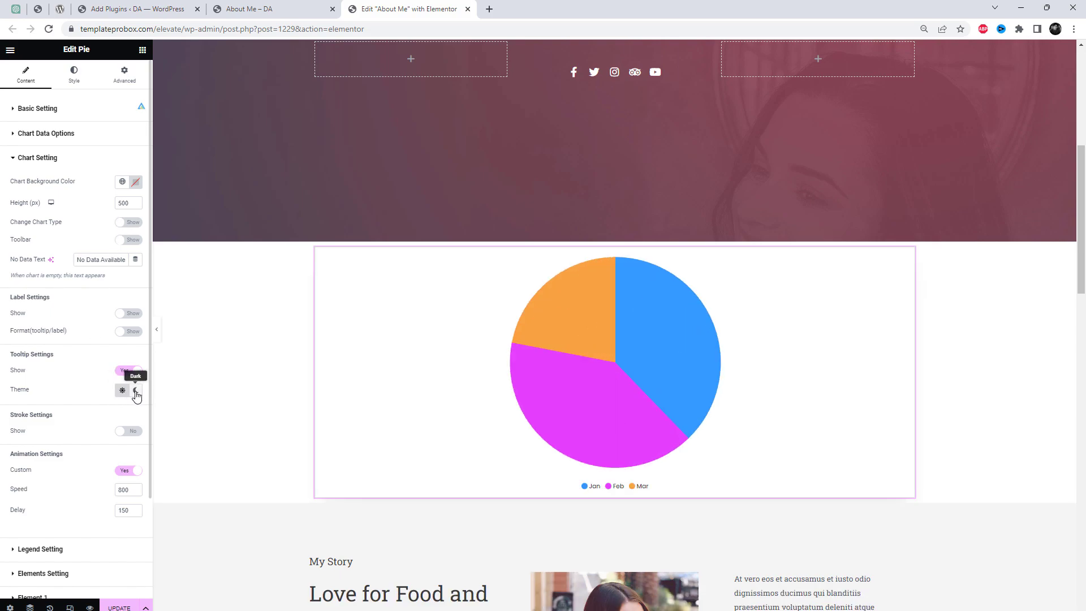
click(137, 395)
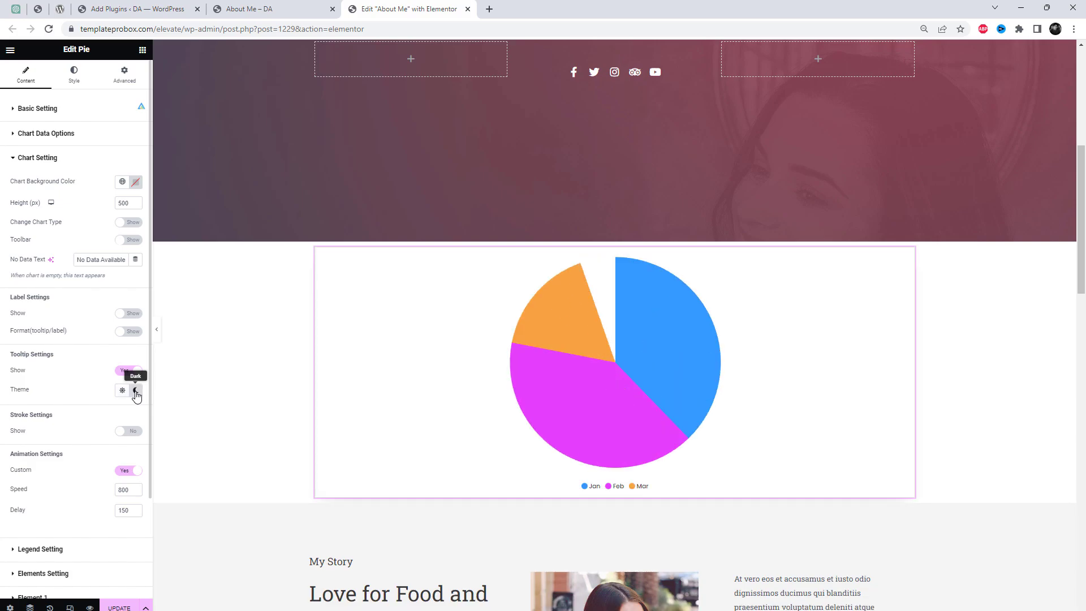
click(122, 390)
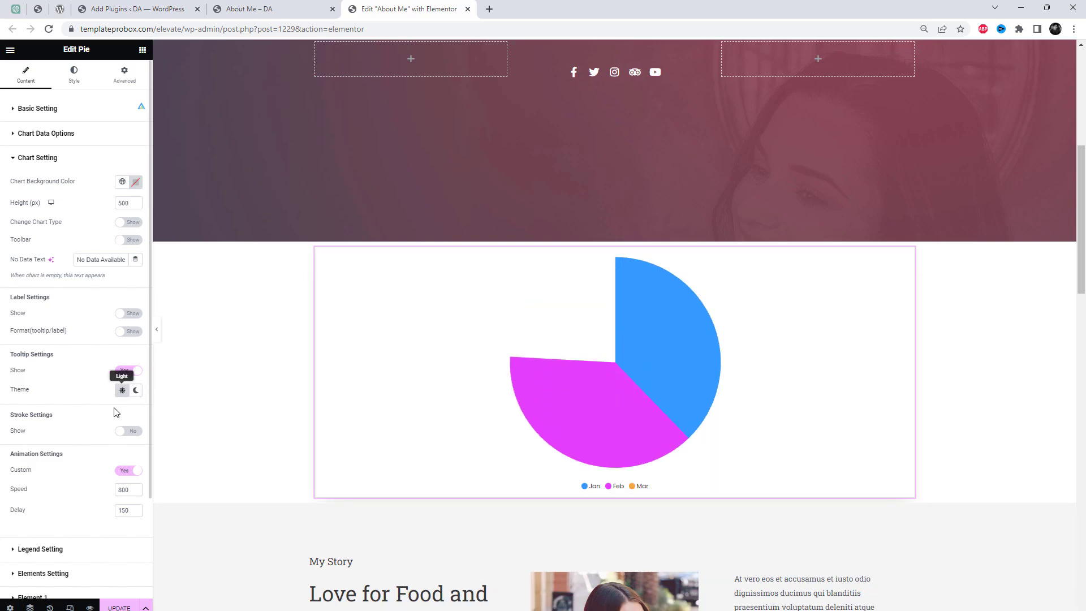
Set Element 1's label to "Dec" and its value to 60
scroll(127, 447, down, 2)
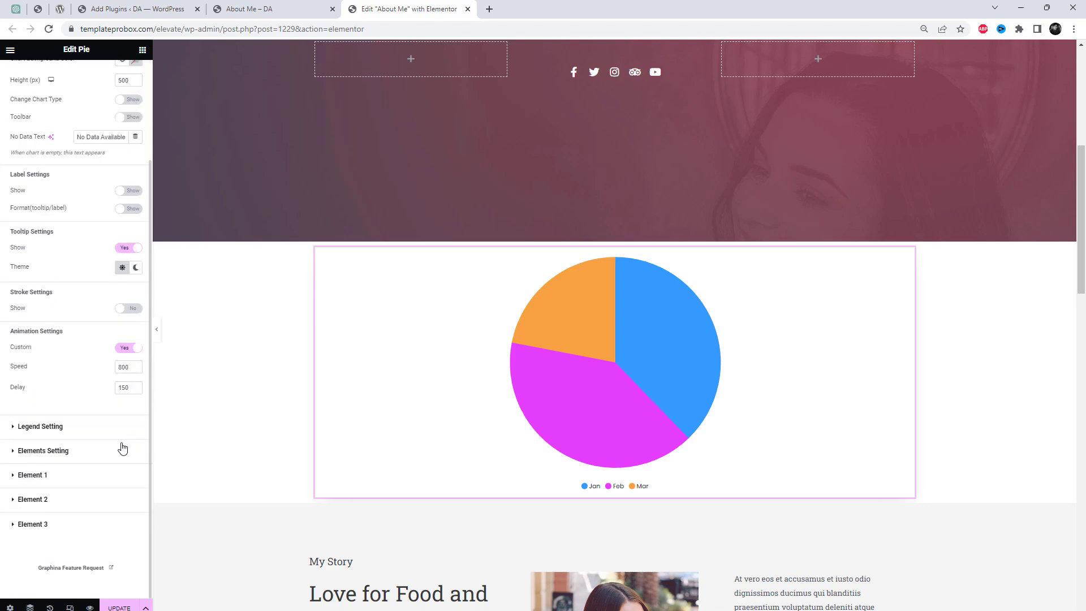
click(87, 431)
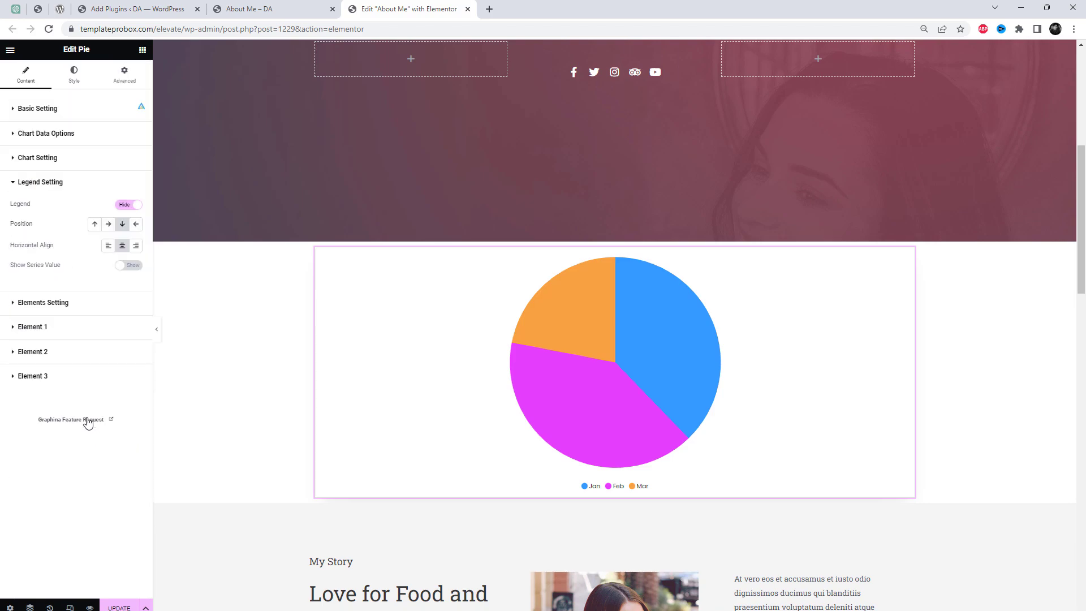
click(75, 333)
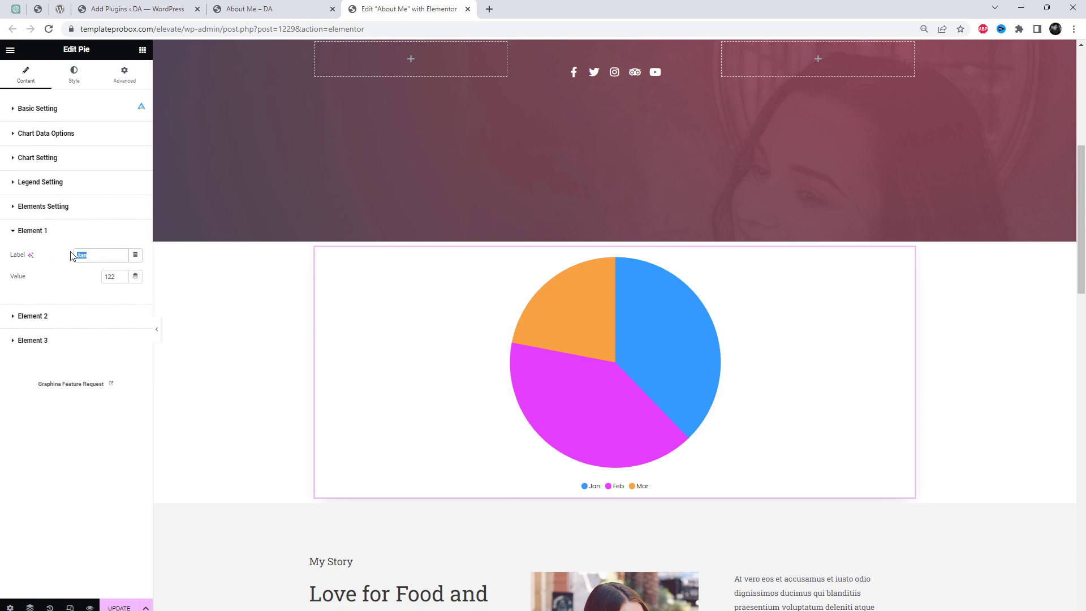
text(Des)
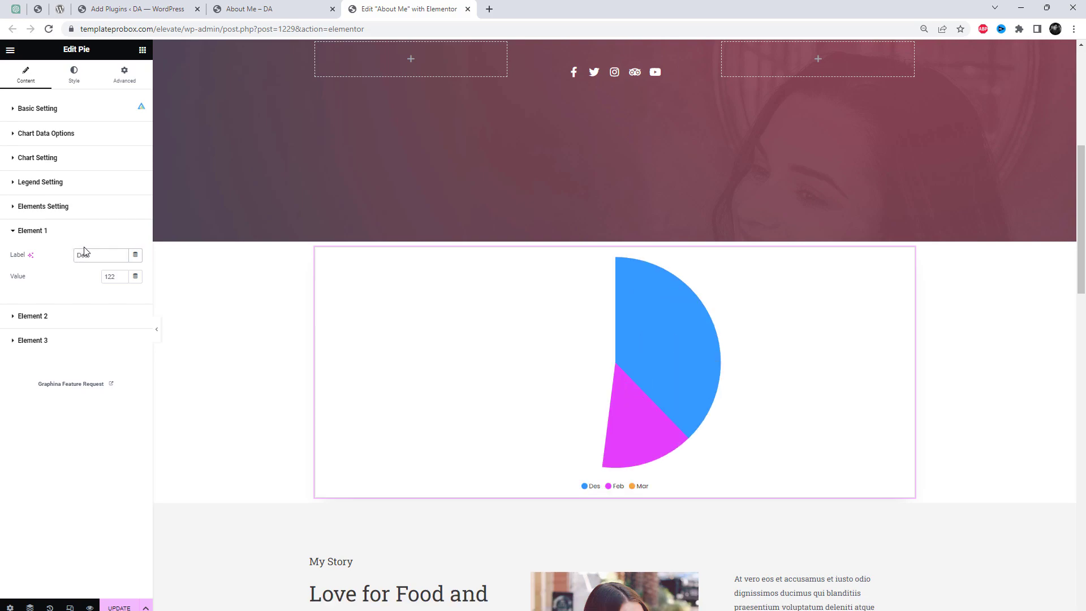
key(BackSpace)
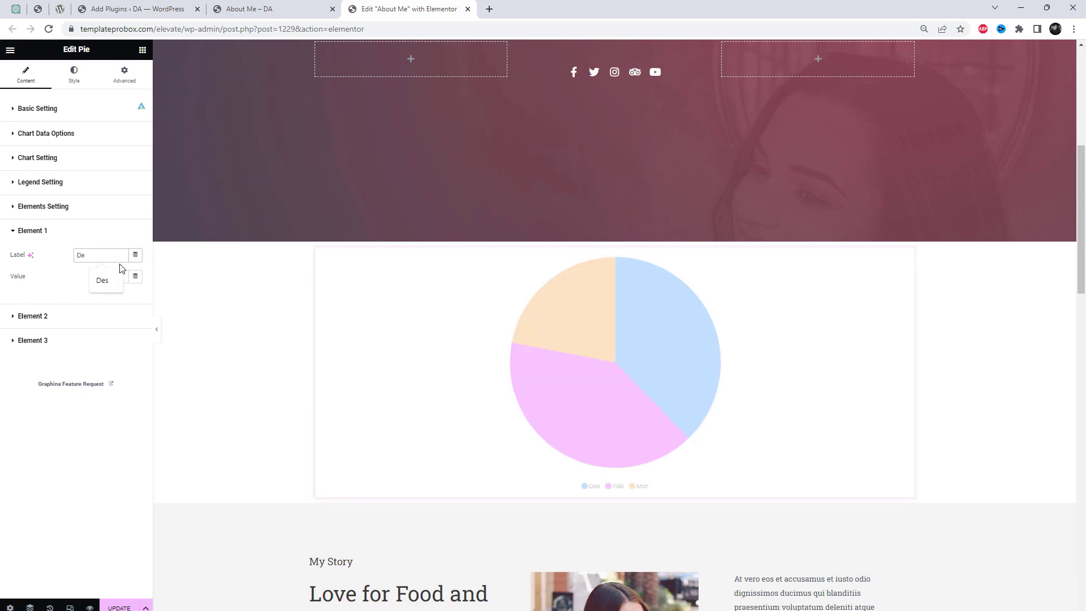
text(c)
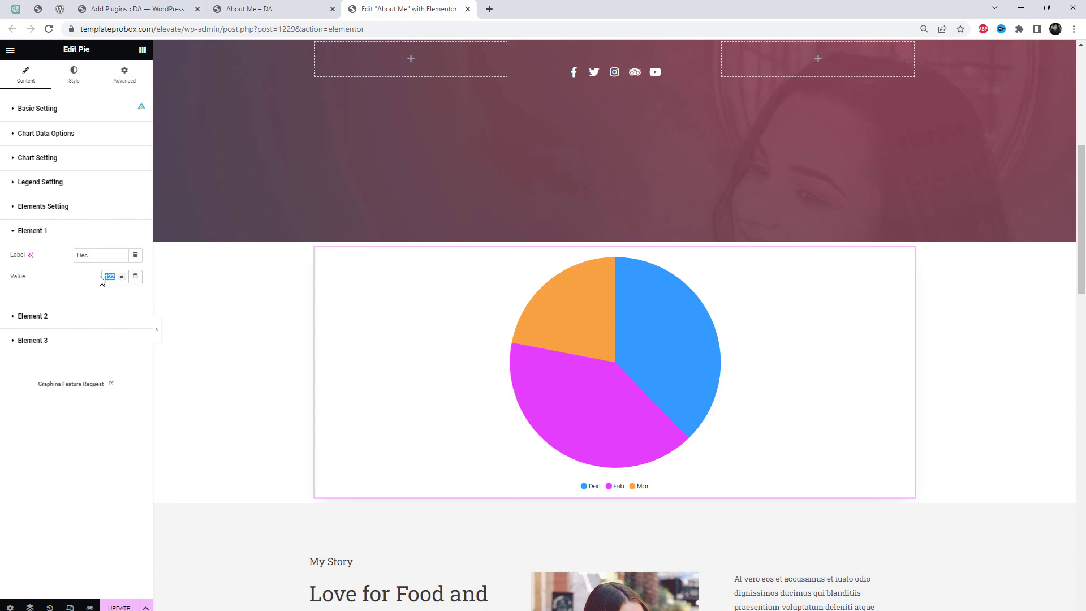
text(60)
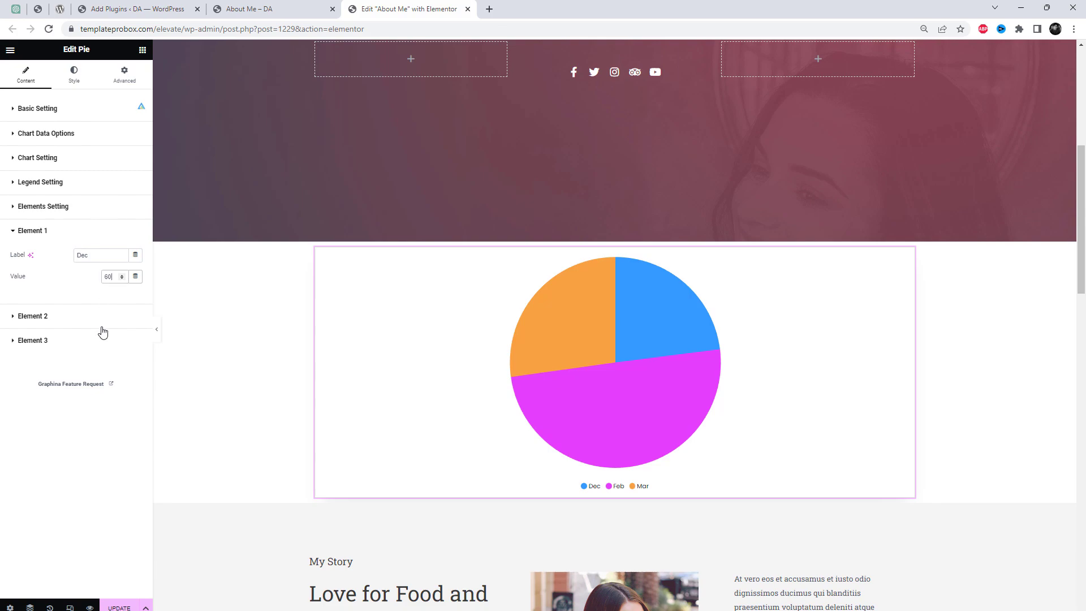
click(121, 256)
Set the value of Element 3, labelled Mar, to 60
click(99, 318)
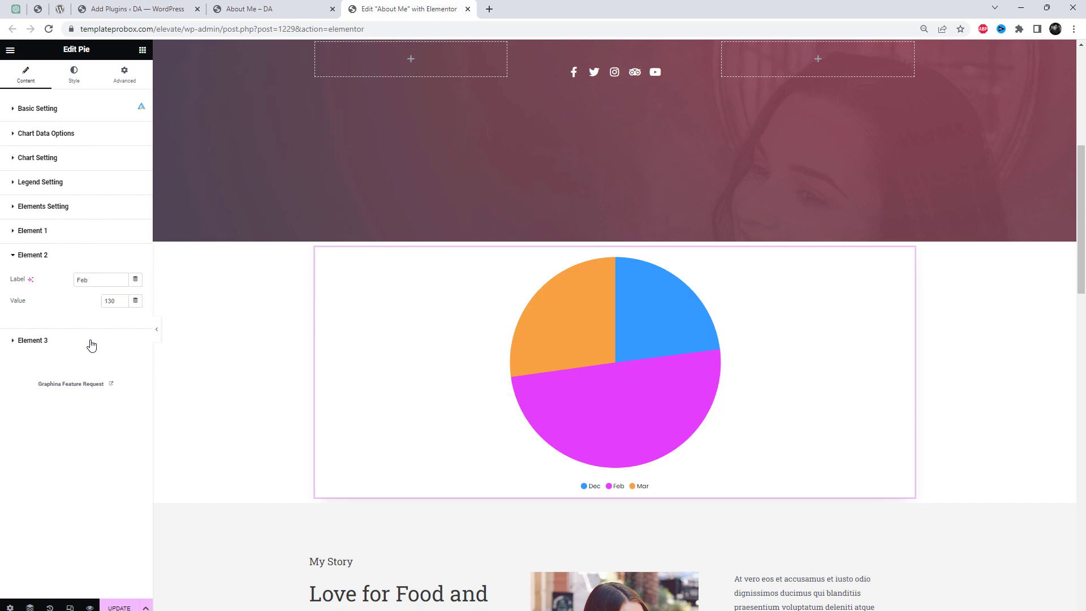
click(92, 345)
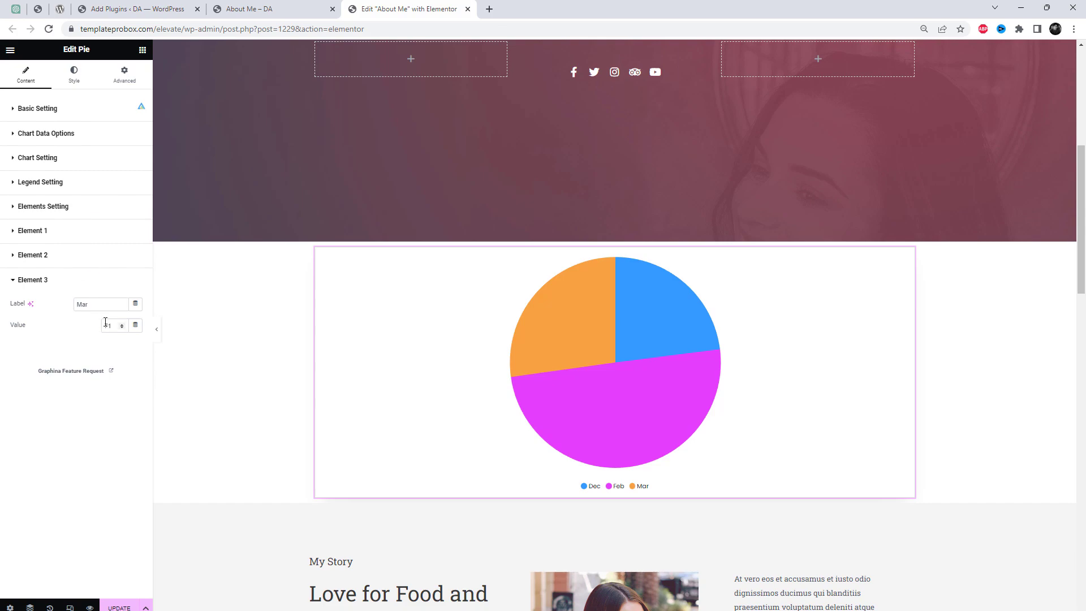
text(60)
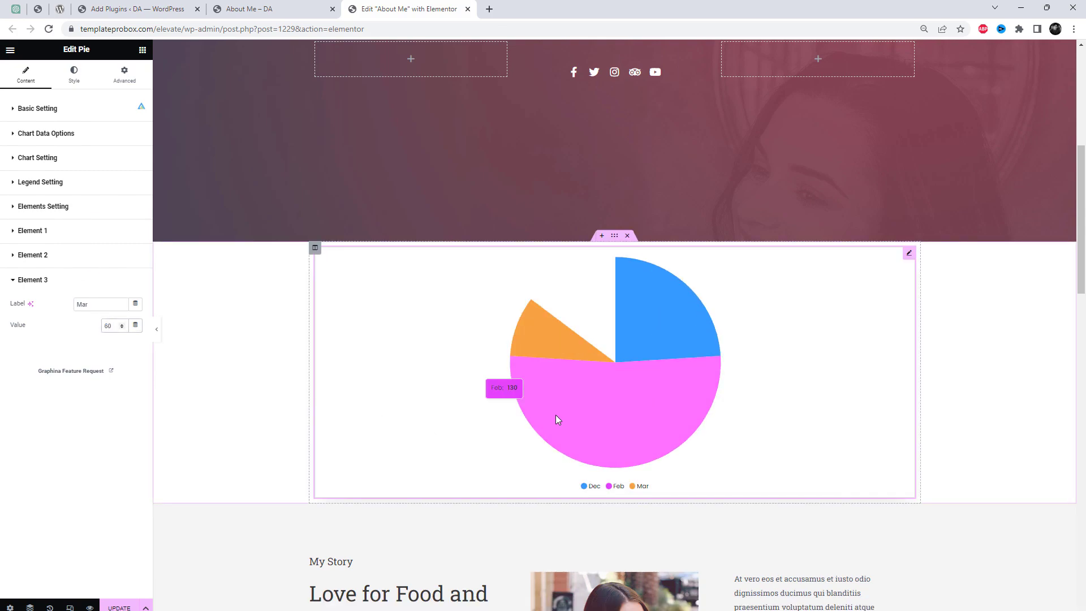
Change Element 1's fill colour in the pie chart to a light blue
click(77, 212)
click(77, 211)
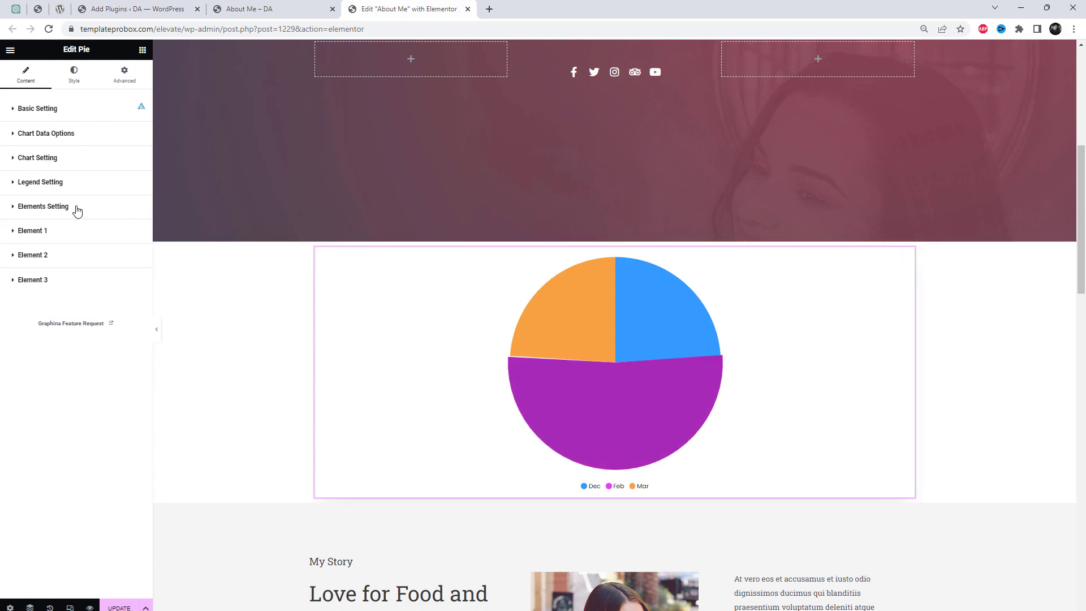
click(78, 212)
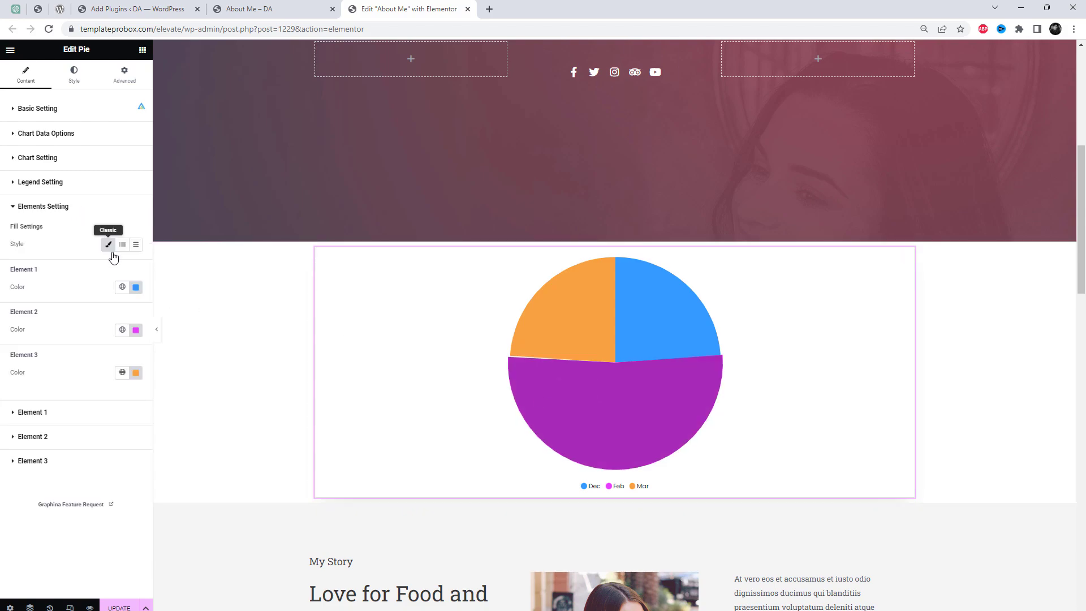
click(136, 289)
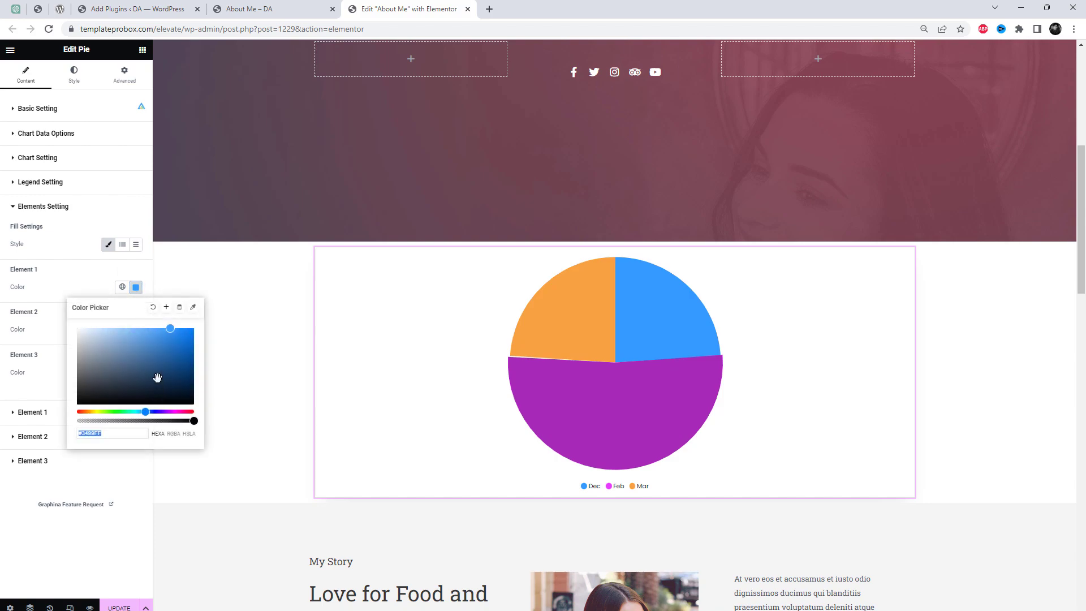
drag(158, 377, 131, 335)
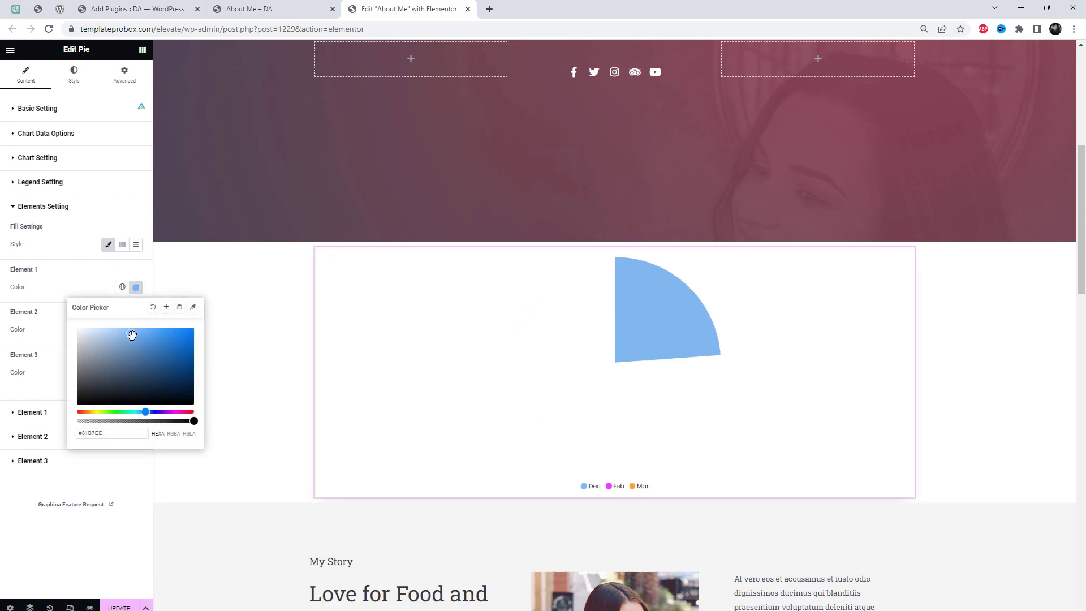
click(103, 205)
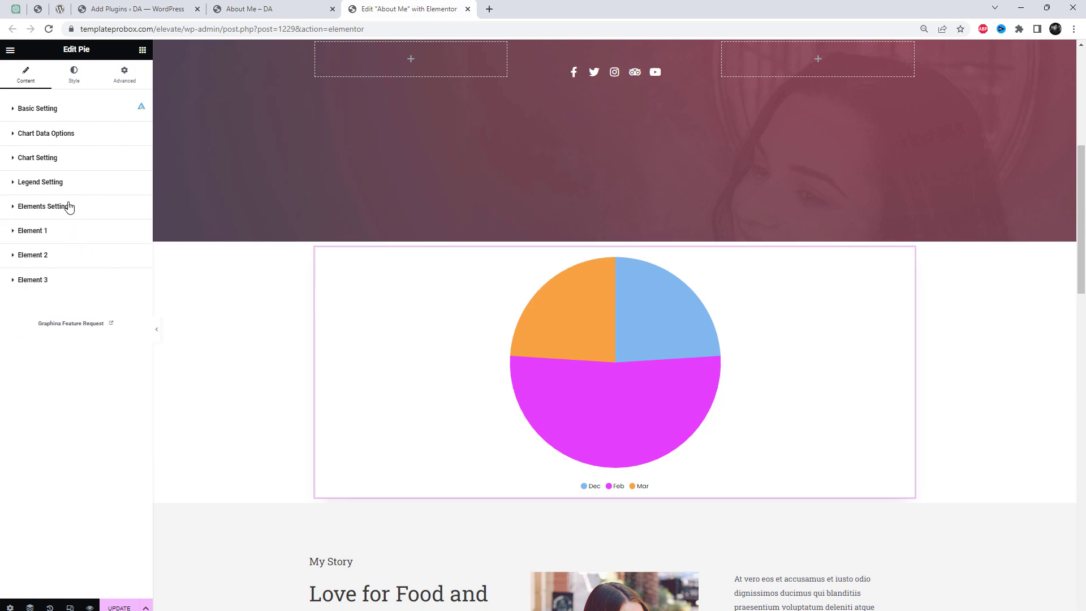
Change Element 2's fill colour in the pie chart to light pink #F4A4FF
click(93, 217)
click(93, 217)
click(93, 219)
click(136, 330)
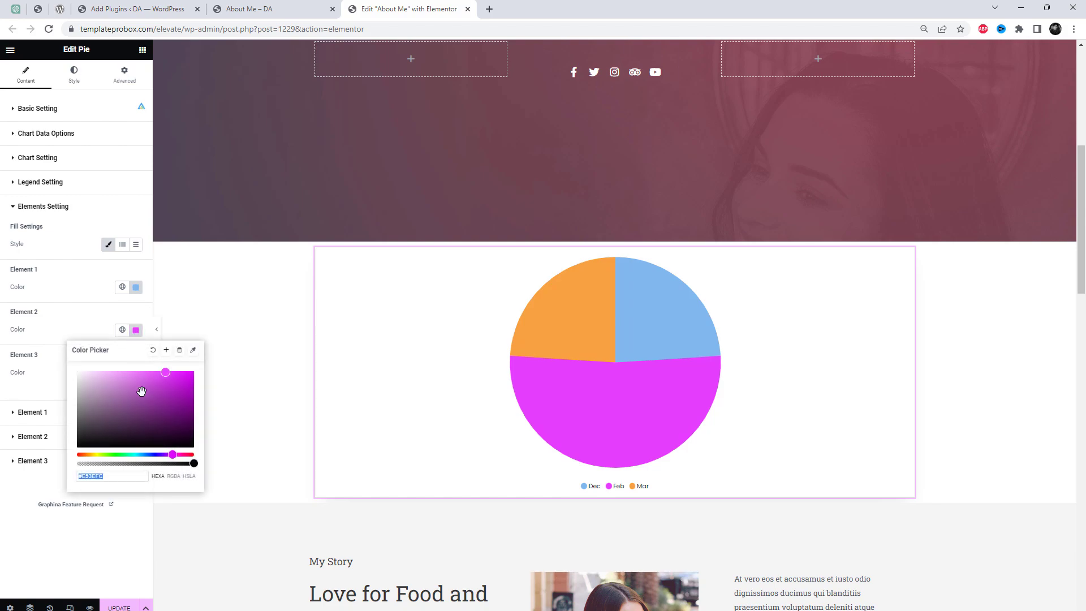
drag(141, 390, 119, 371)
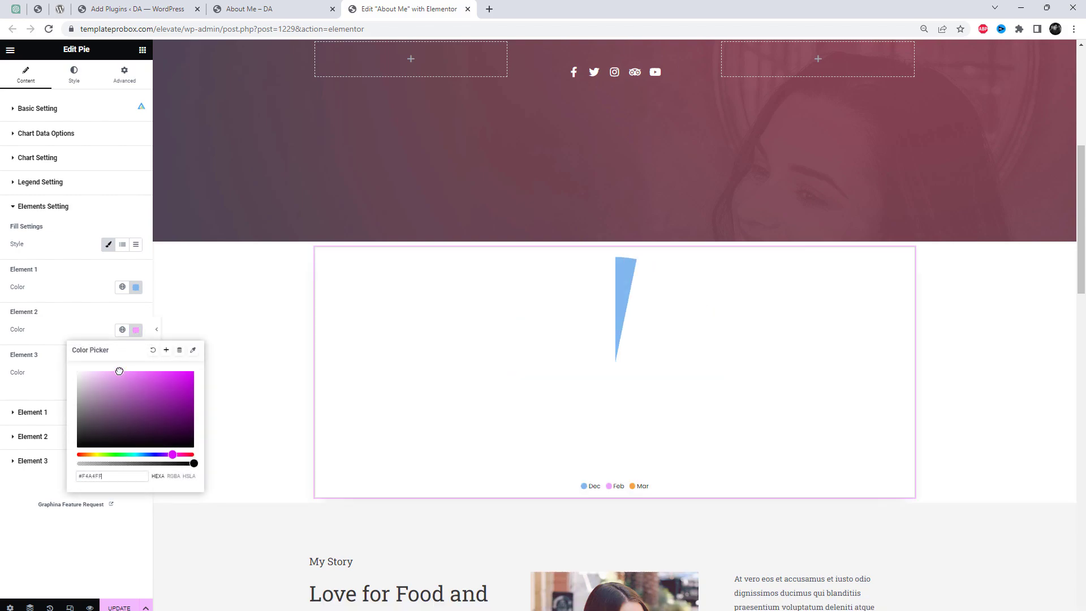
click(86, 327)
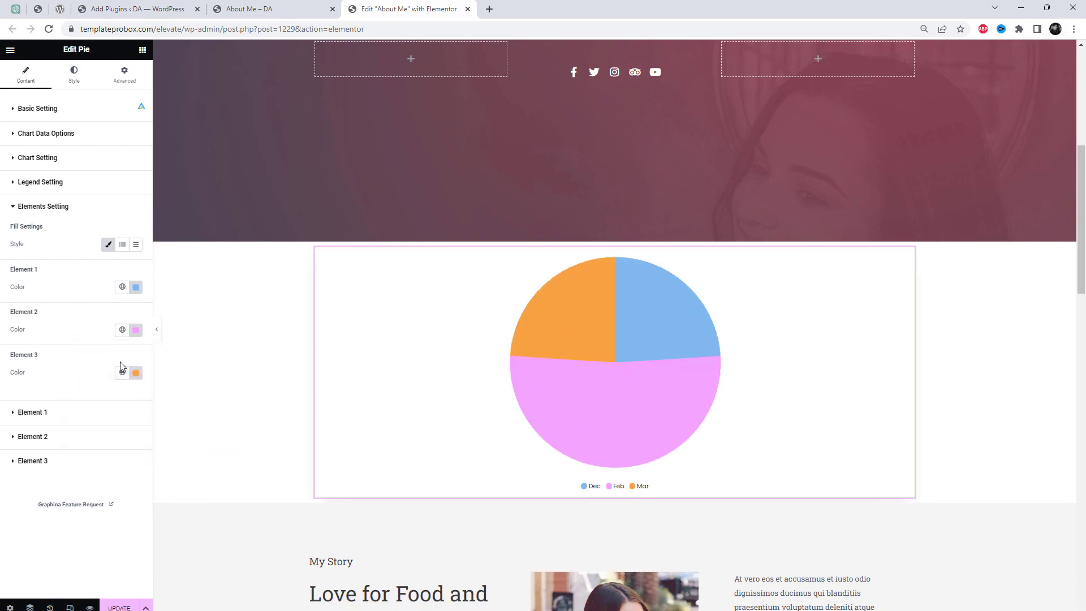
Try a very dark brown as Element 3's fill colour in the pie chart
click(136, 373)
drag(168, 461, 177, 476)
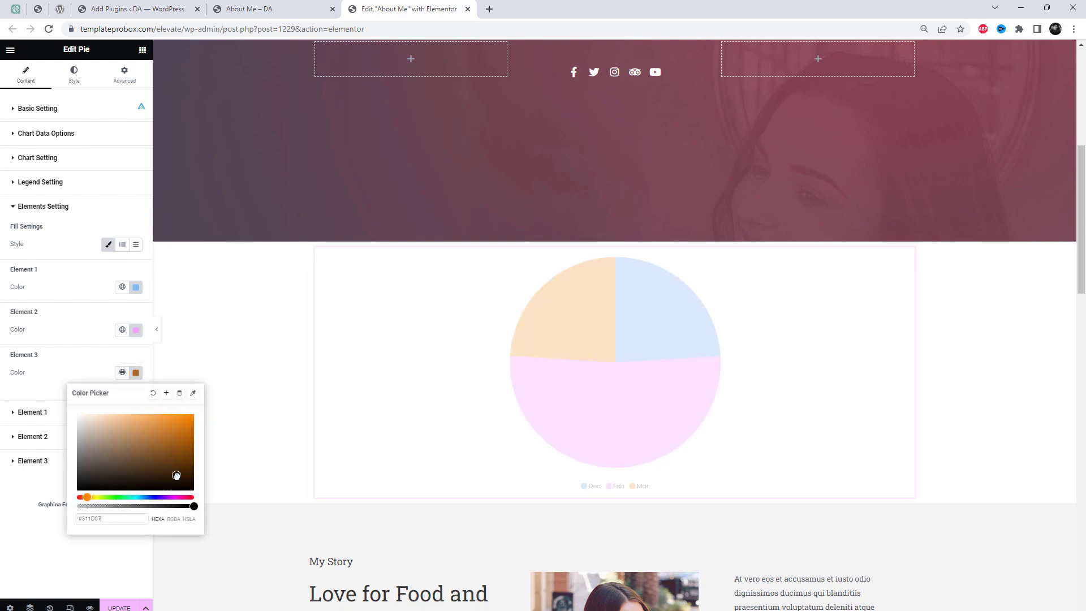
click(80, 308)
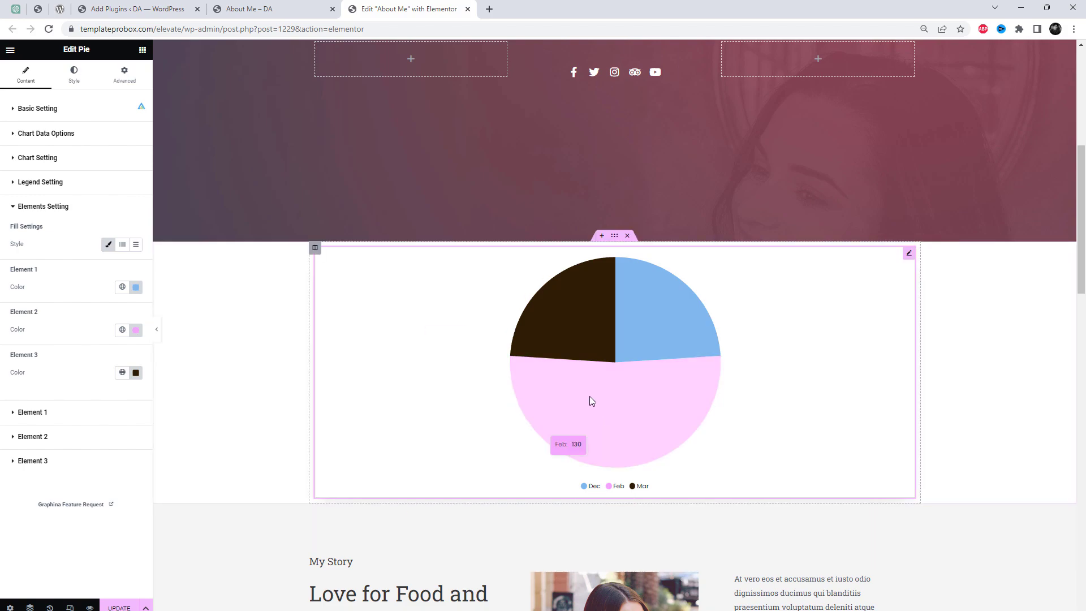
mouse_move(578, 334)
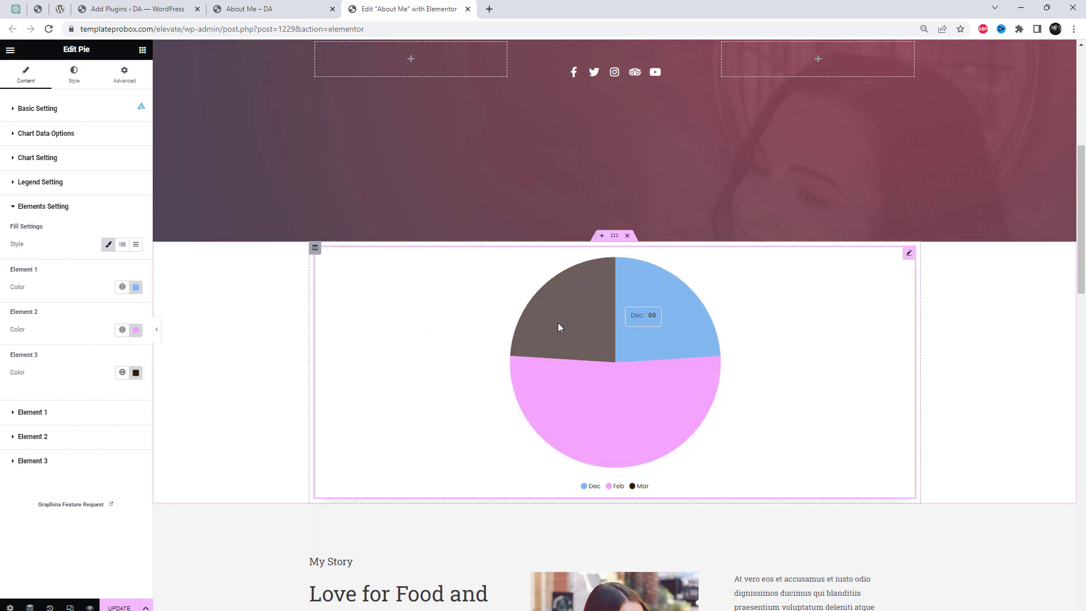
Set Element 3's fill colour to a bright orange and update the page
click(136, 372)
click(160, 414)
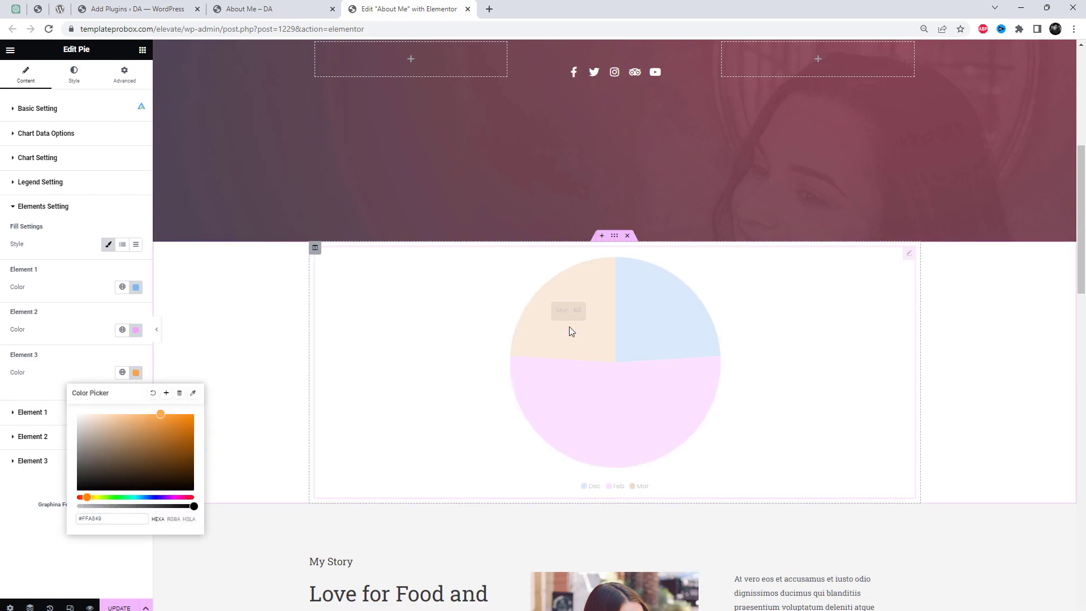
click(80, 286)
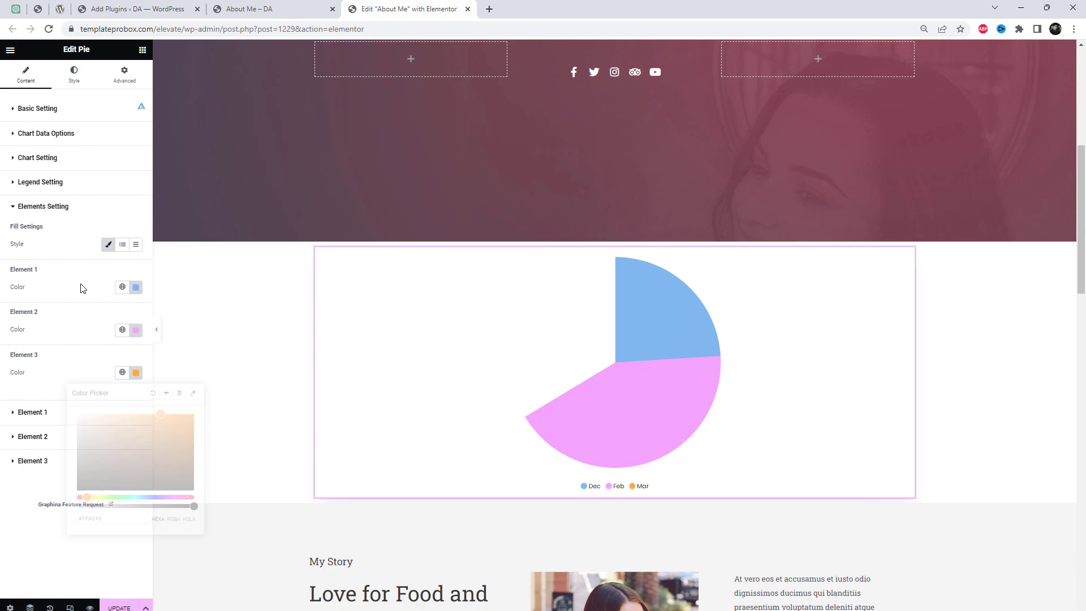
click(118, 607)
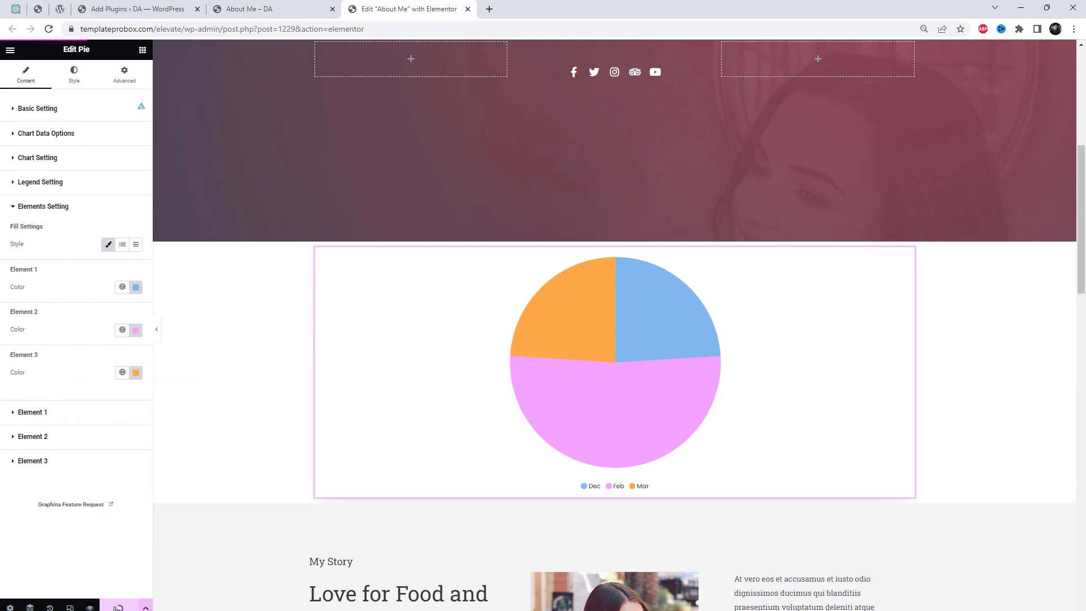
Reload the live About Me page and examine the published pie chart and its legend
click(257, 9)
click(284, 30)
key(Return)
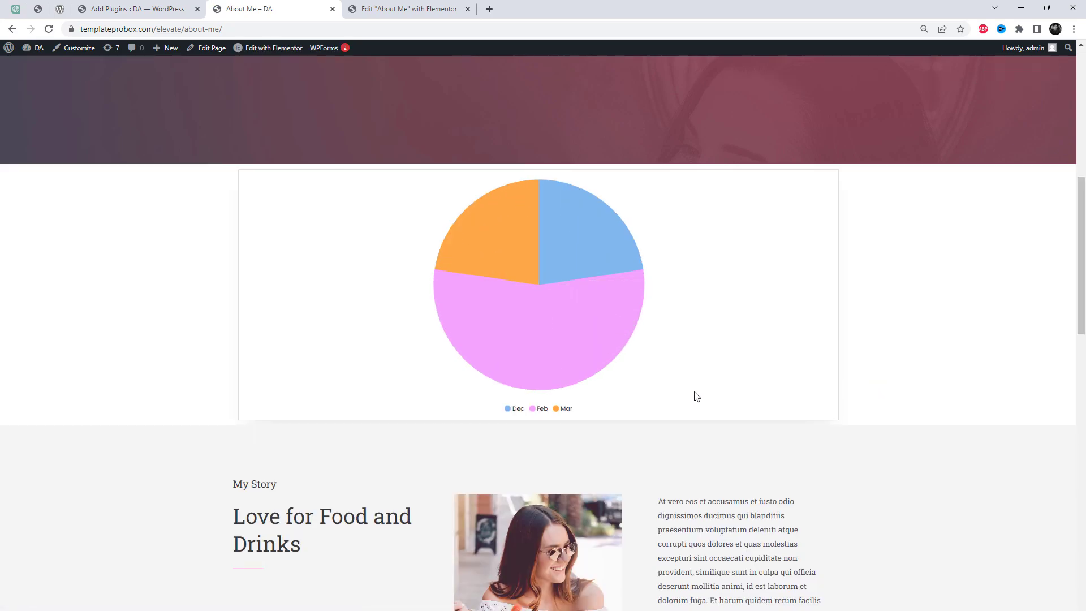
mouse_move(585, 362)
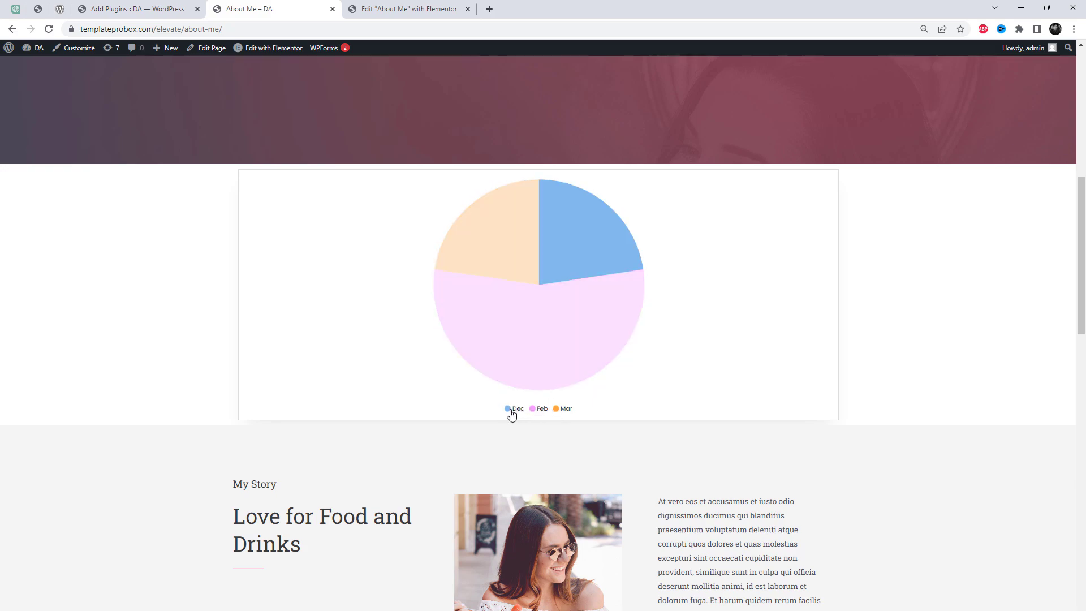
Return to the Elementor editor and add a single-column section directly above the My Story section
key(ctrl+Tab)
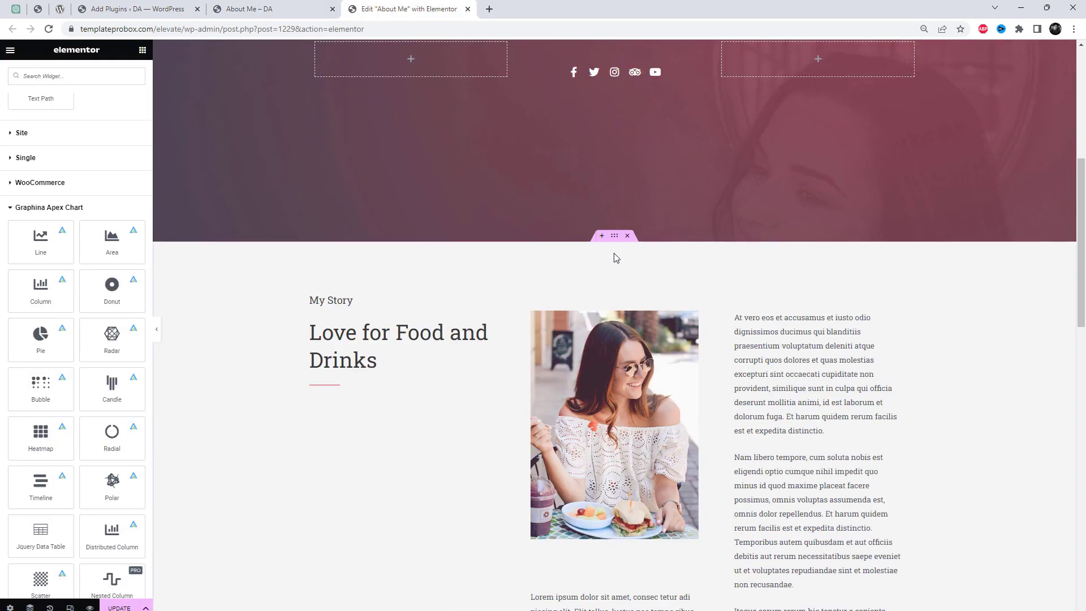
click(602, 237)
click(589, 286)
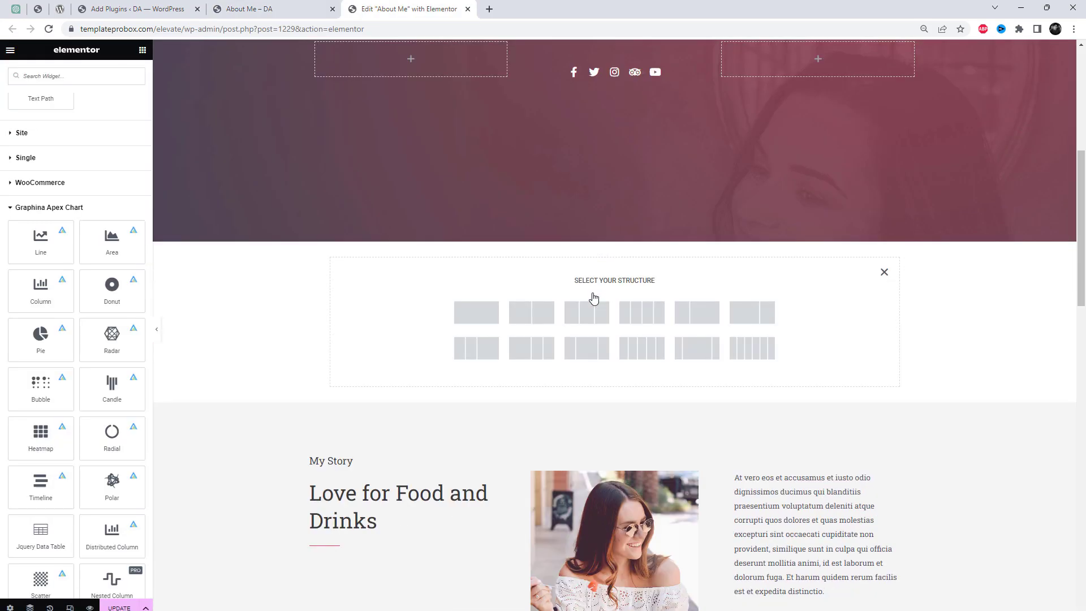
click(464, 322)
Place the Graphina Apex Chart Area widget in the new empty section above My Story
click(10, 50)
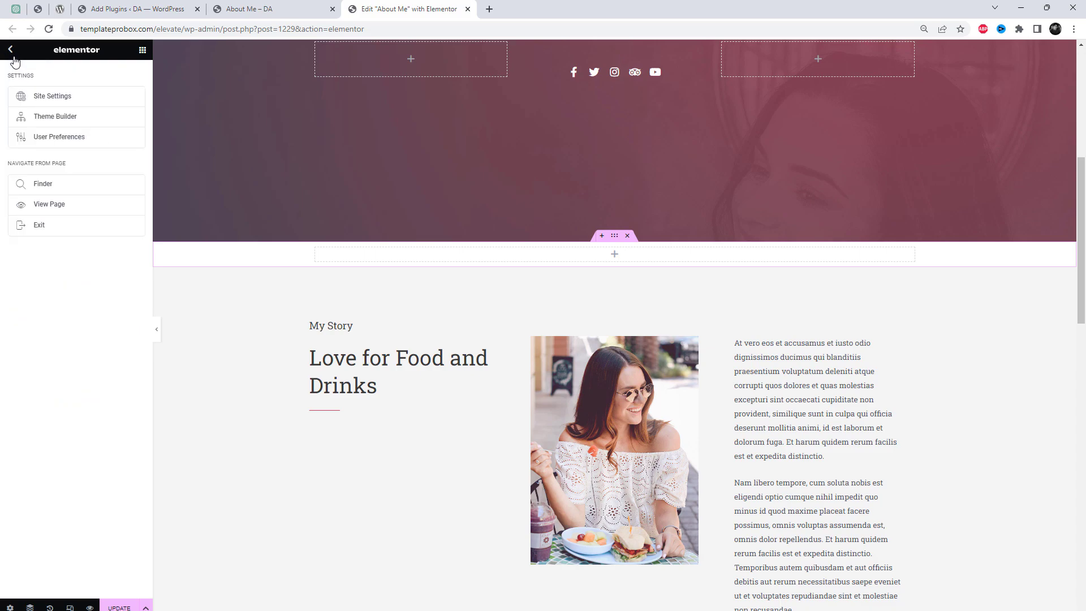
click(11, 51)
click(10, 50)
click(5, 54)
scroll(93, 388, down, 10)
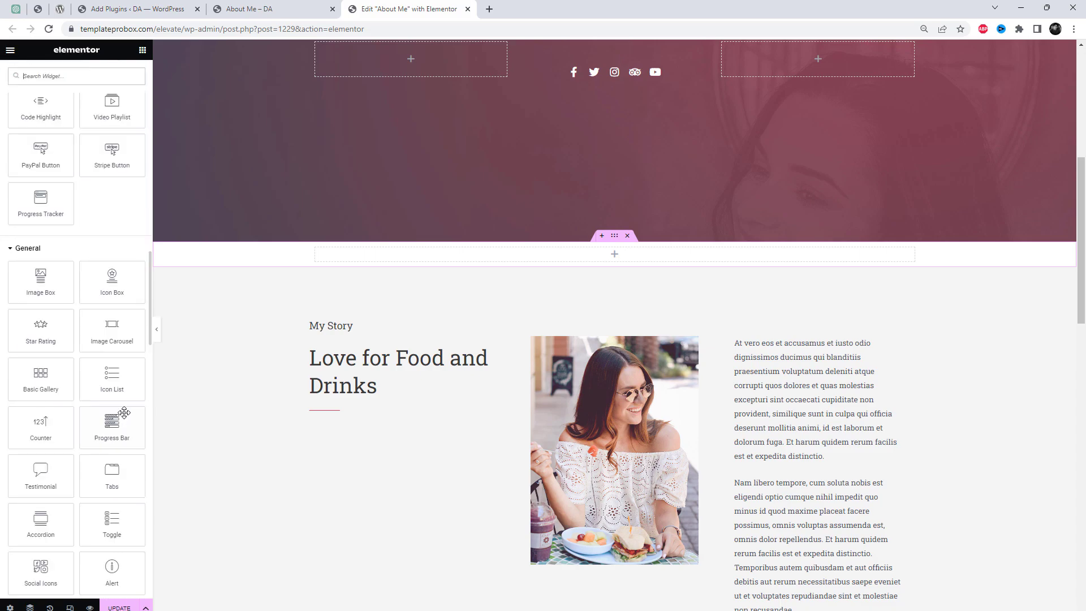
scroll(128, 414, down, 10)
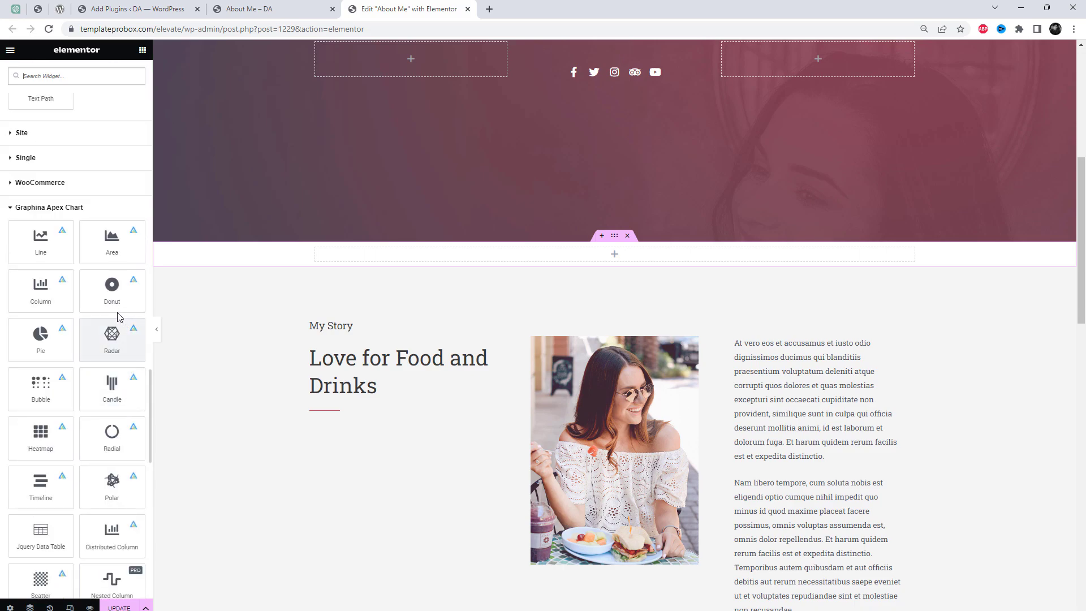
drag(113, 255, 629, 262)
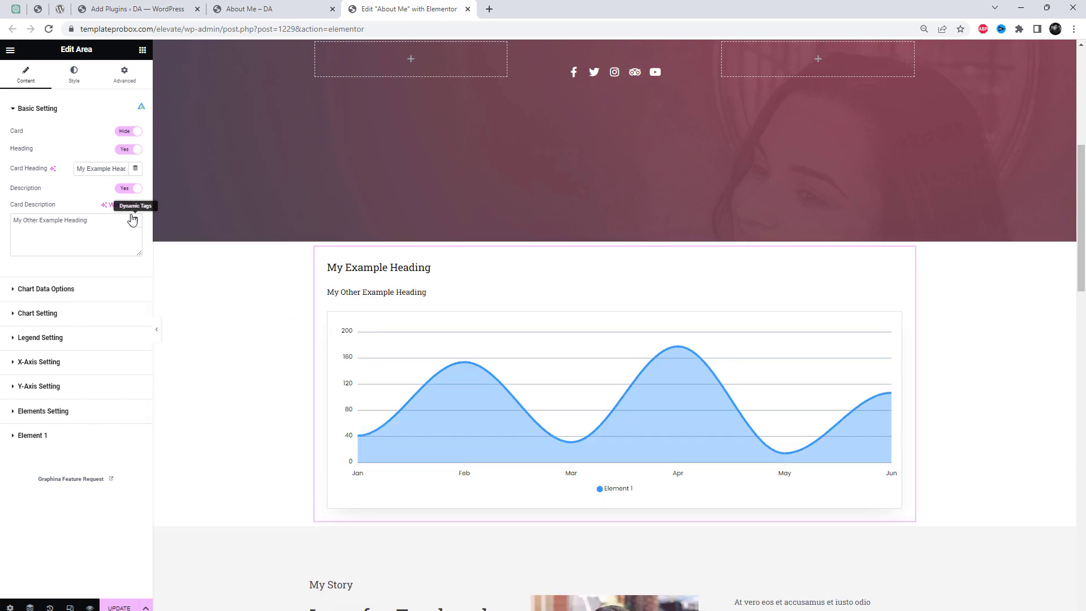
Turn off the area chart's card and check its chart data type options
click(127, 132)
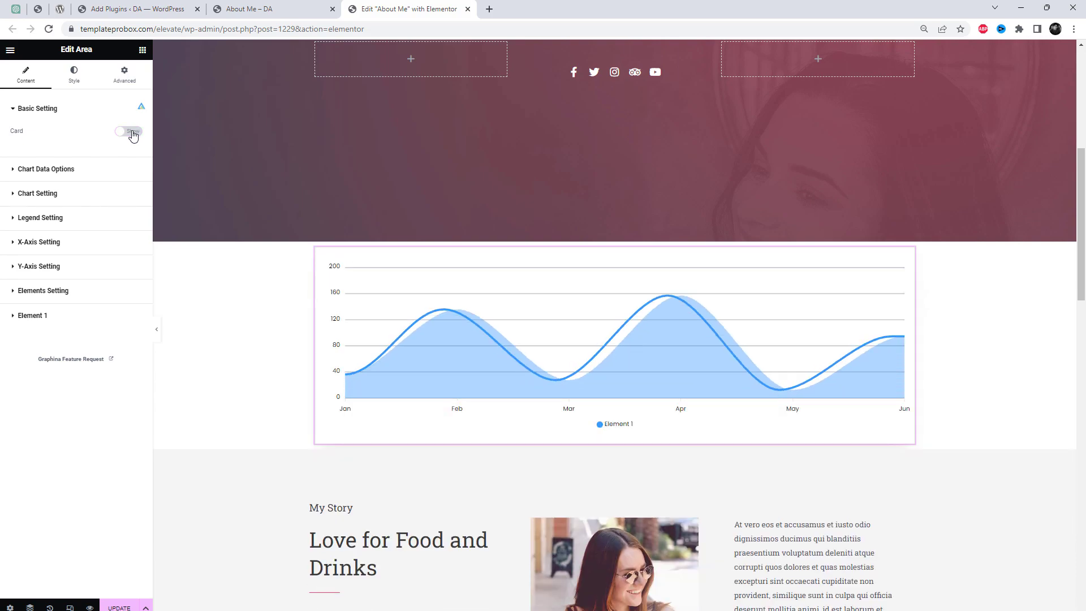
click(93, 175)
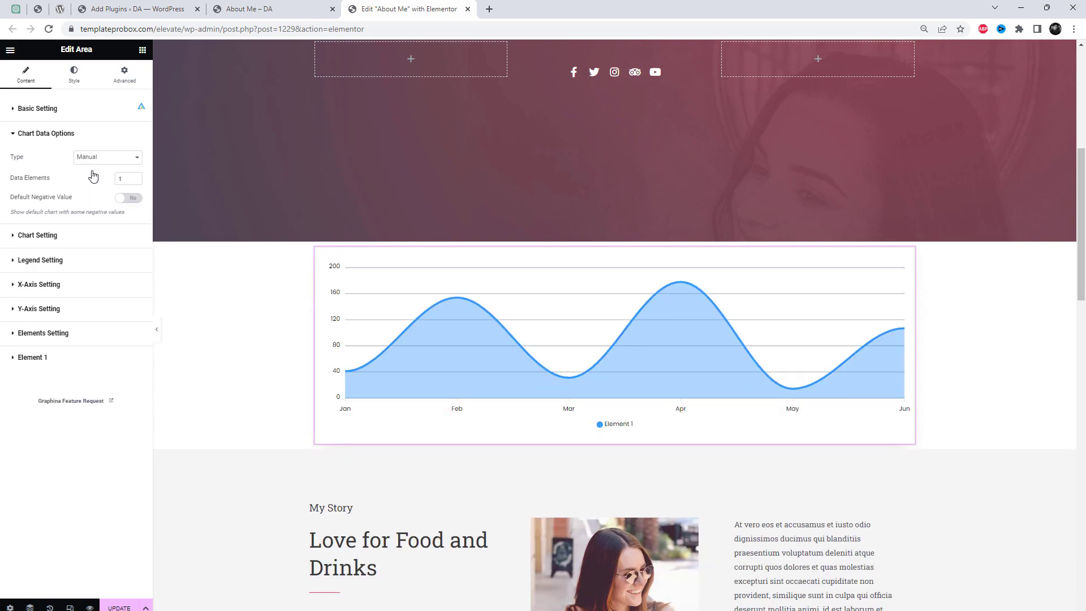
click(105, 158)
click(99, 168)
Try the Straight and Stepline area shapes on the chart and set the shape back to Smooth
click(82, 240)
click(111, 182)
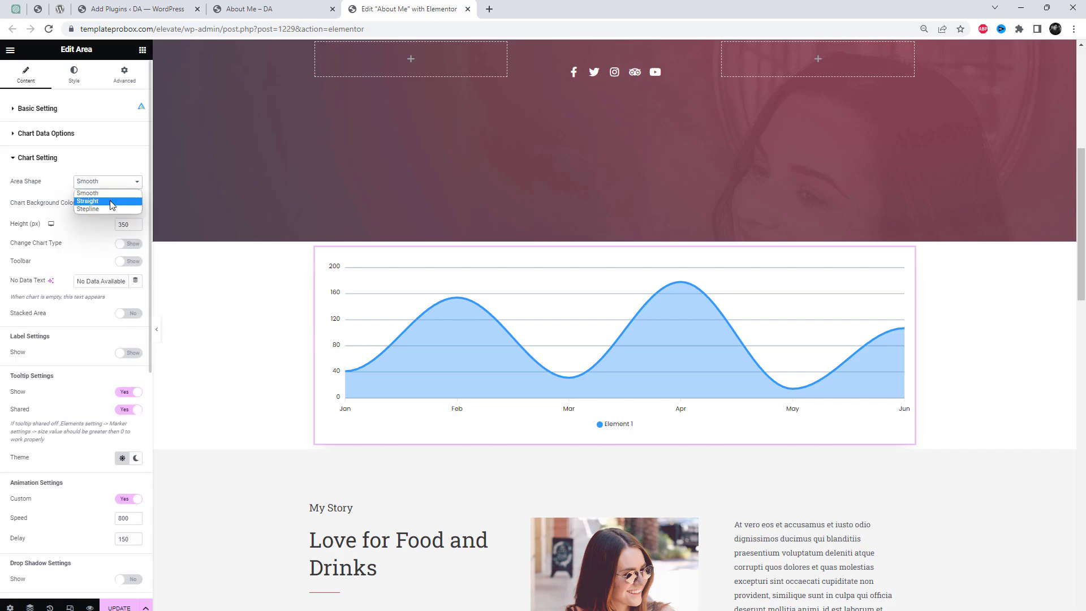
click(111, 201)
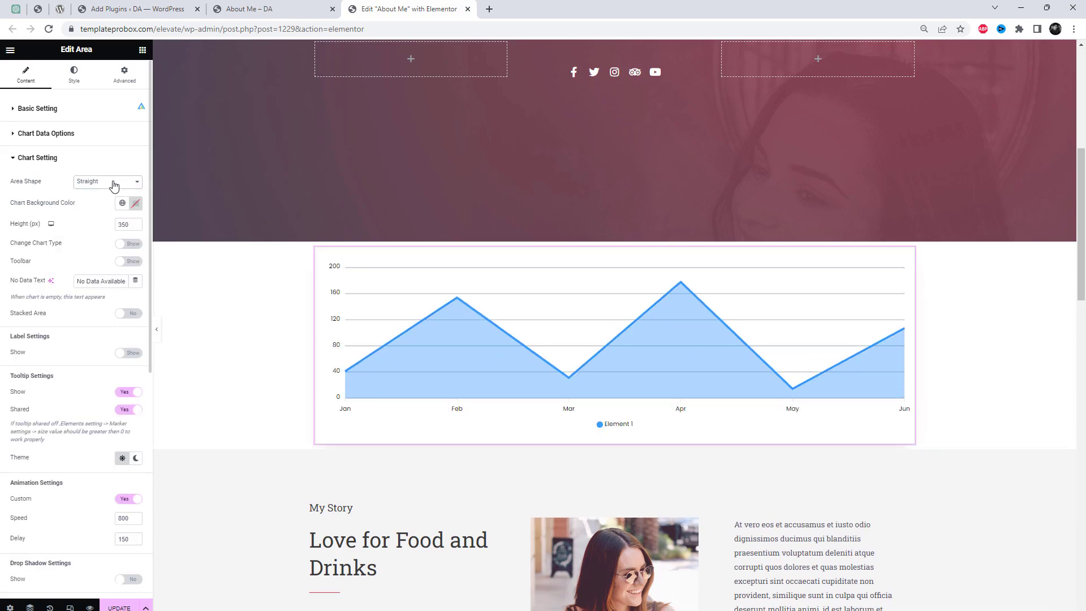
click(113, 185)
click(106, 210)
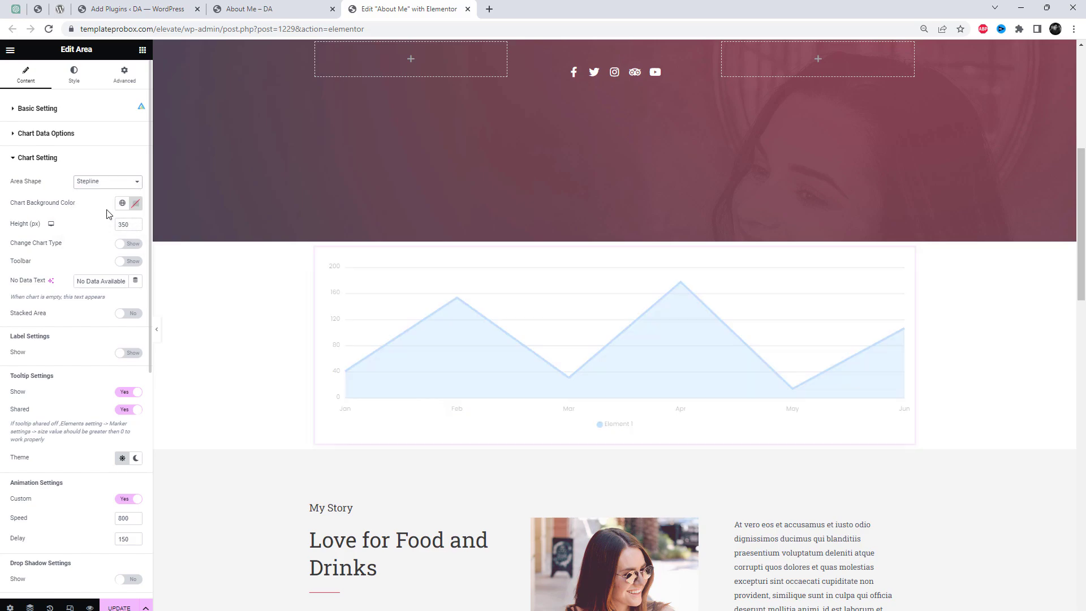
click(109, 184)
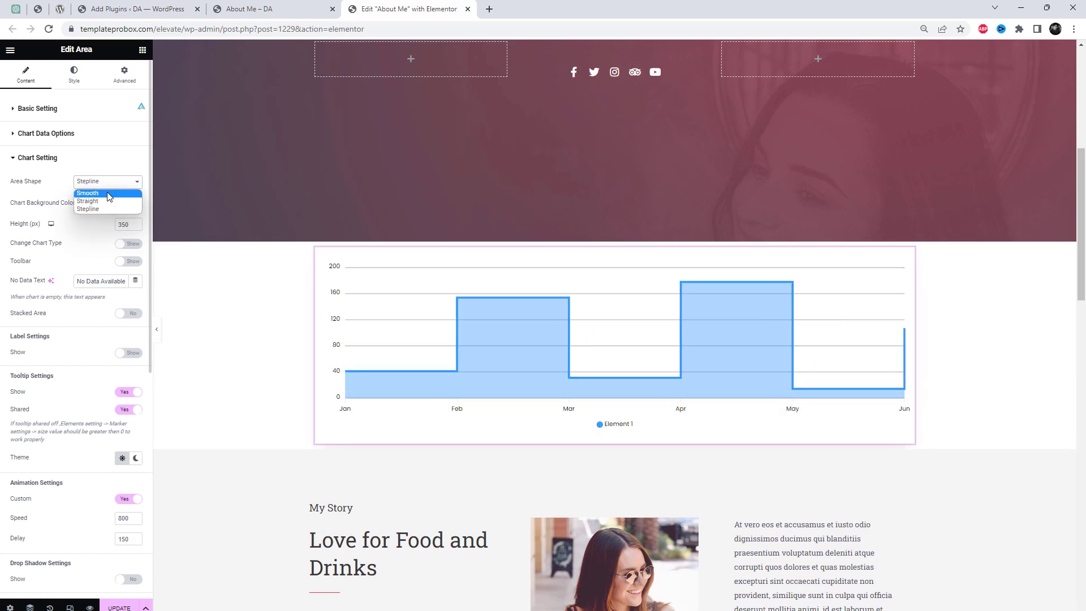
click(110, 194)
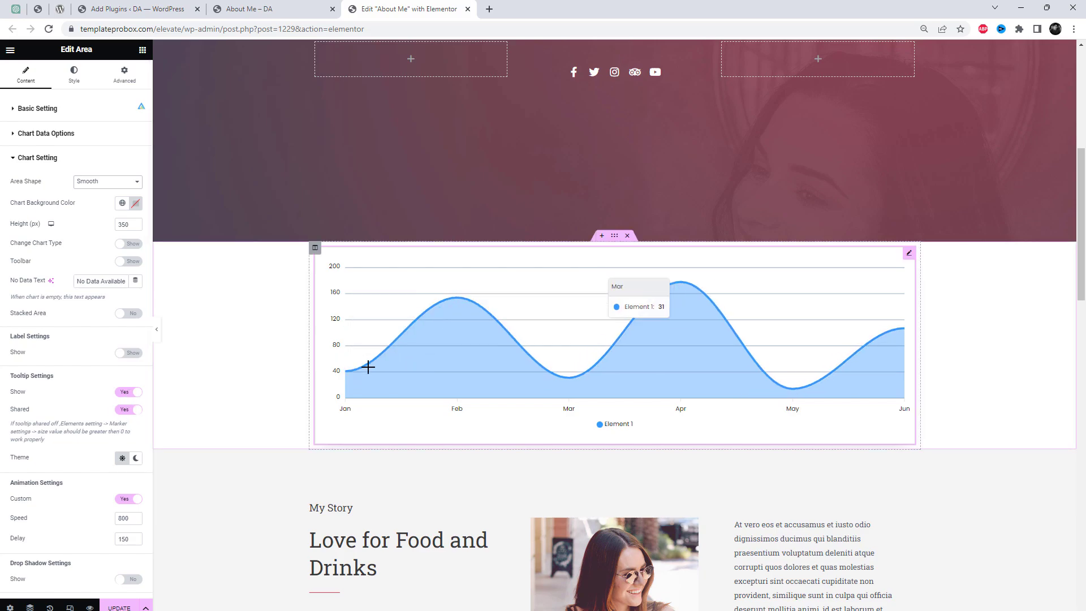
Turn off the area chart's tooltip
click(134, 392)
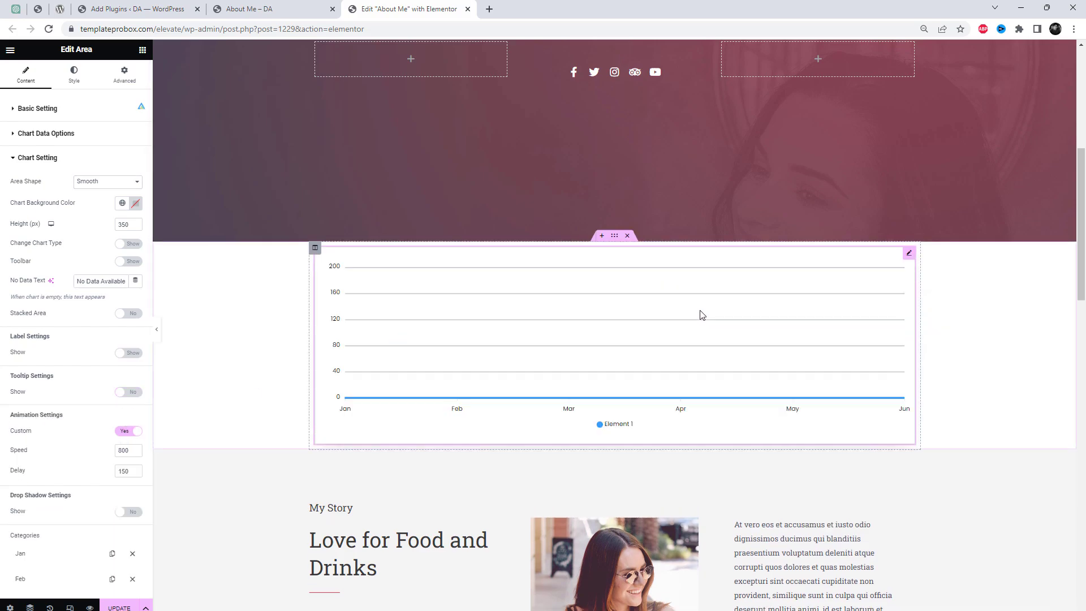
scroll(115, 423, down, 3)
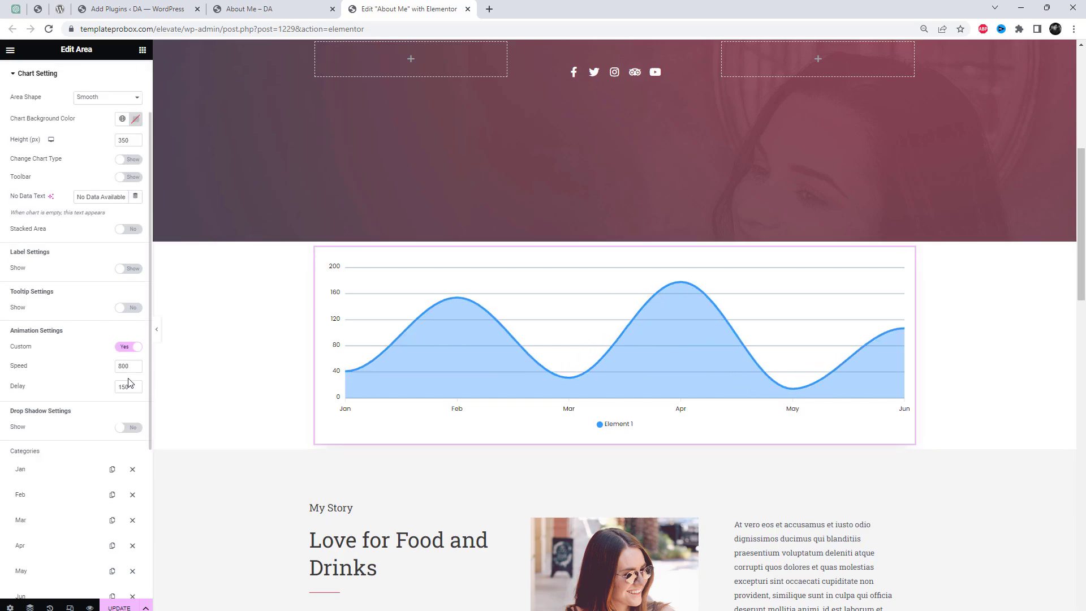
Rename the area chart's first category, Jan, to "Lable ONe"
click(60, 391)
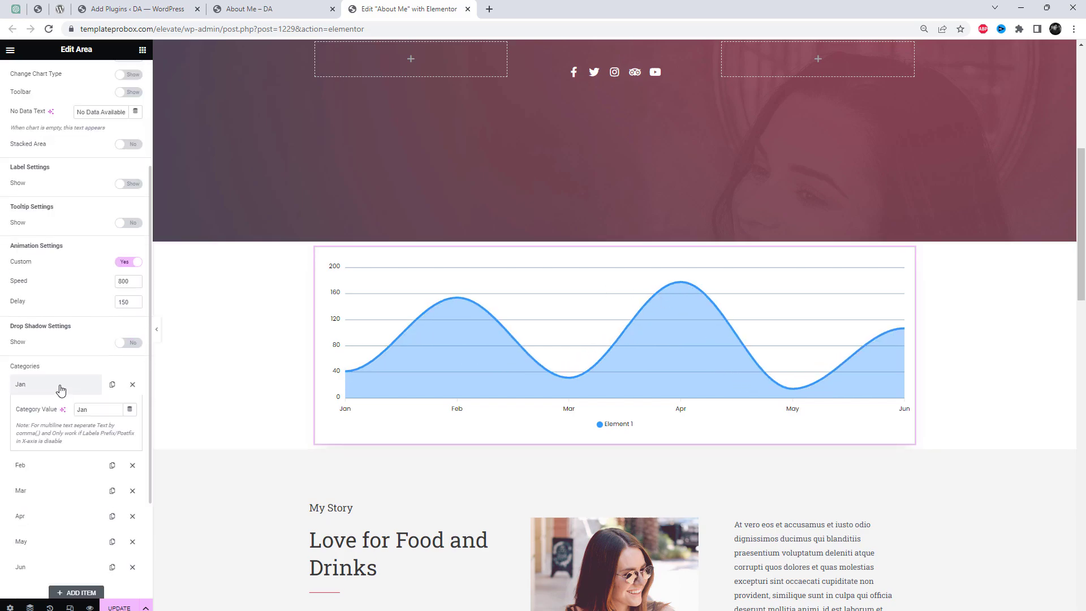
scroll(73, 399, down, 2)
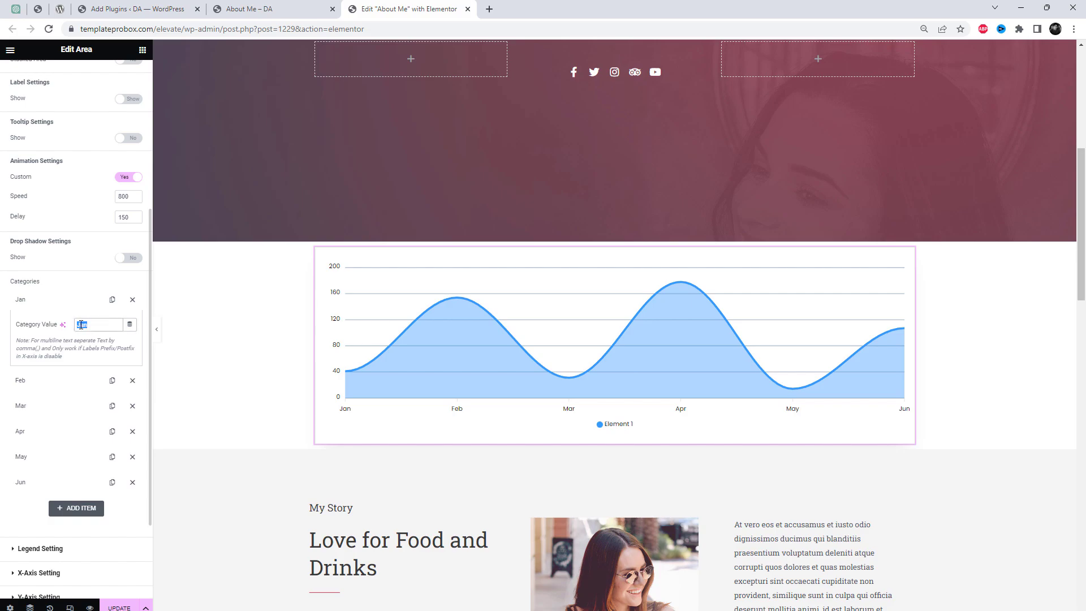
text(Name o)
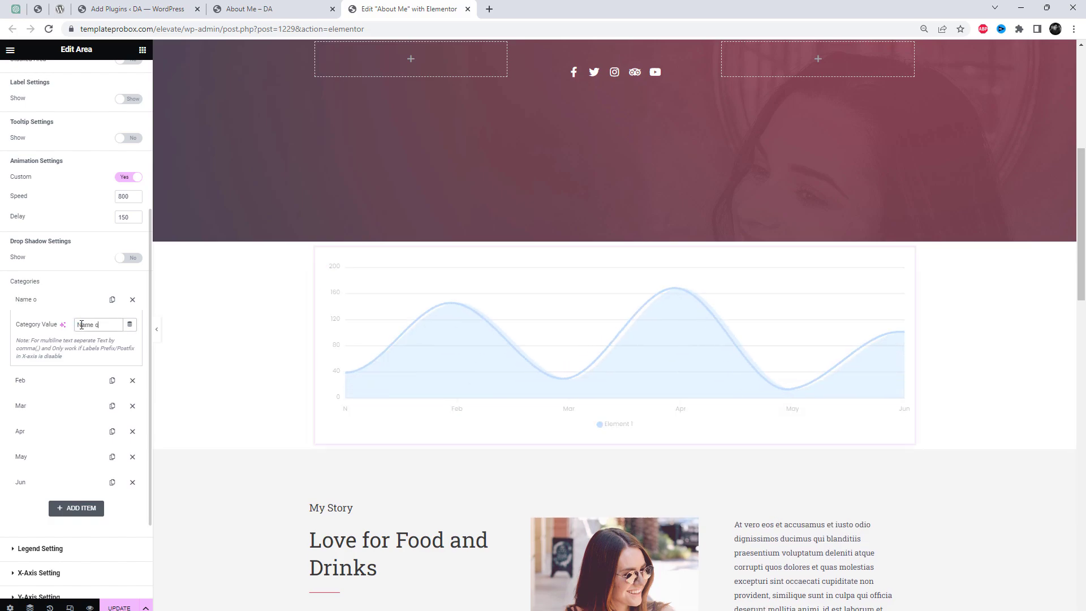
key(BackSpace)
key(BackSpace)
key(BackSpace)
key(BackSpace)
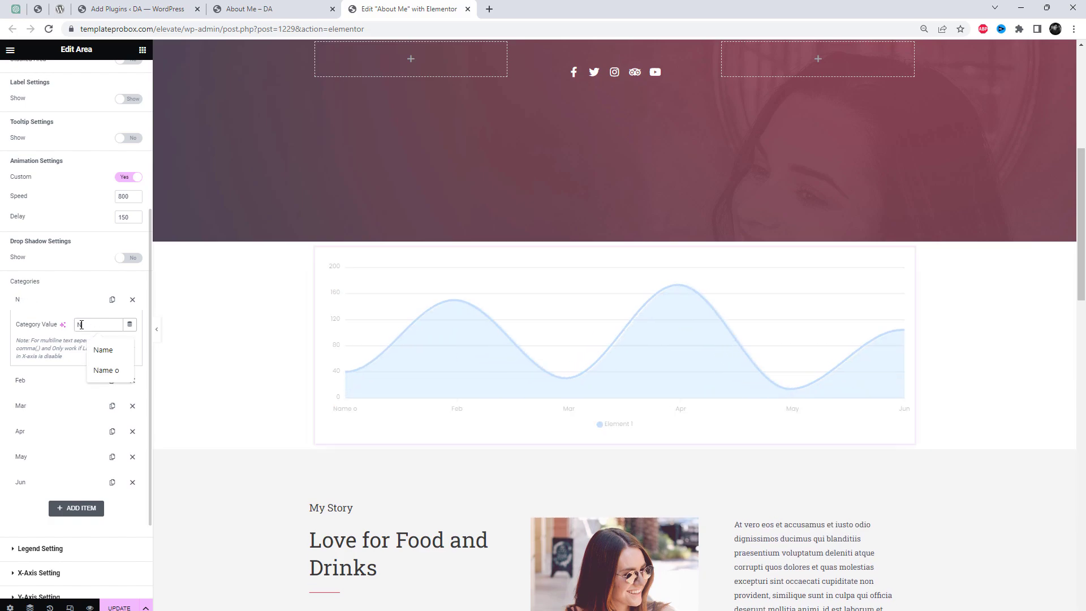
text(Lable ONe)
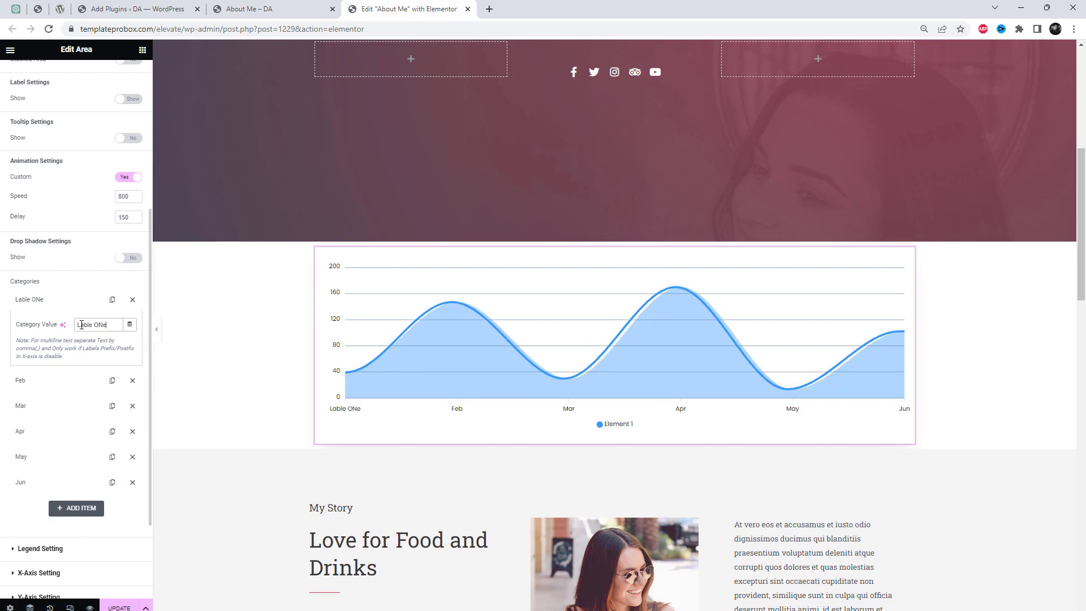
Rename the area chart's Feb and Mar categories to "Lable Two" and "Lable Three"
click(77, 391)
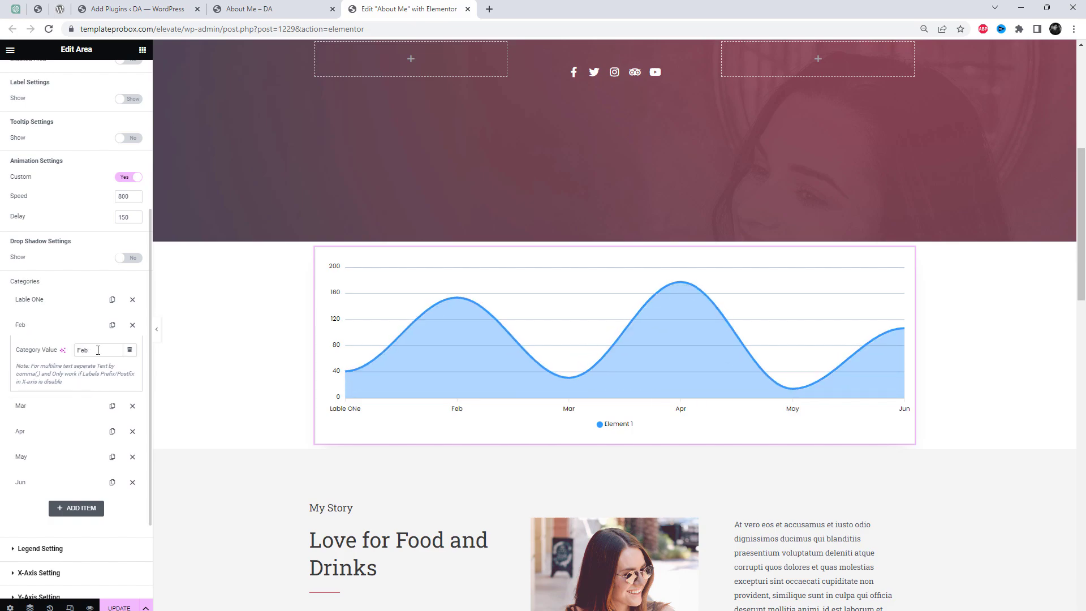
drag(98, 350, 64, 348)
text(La)
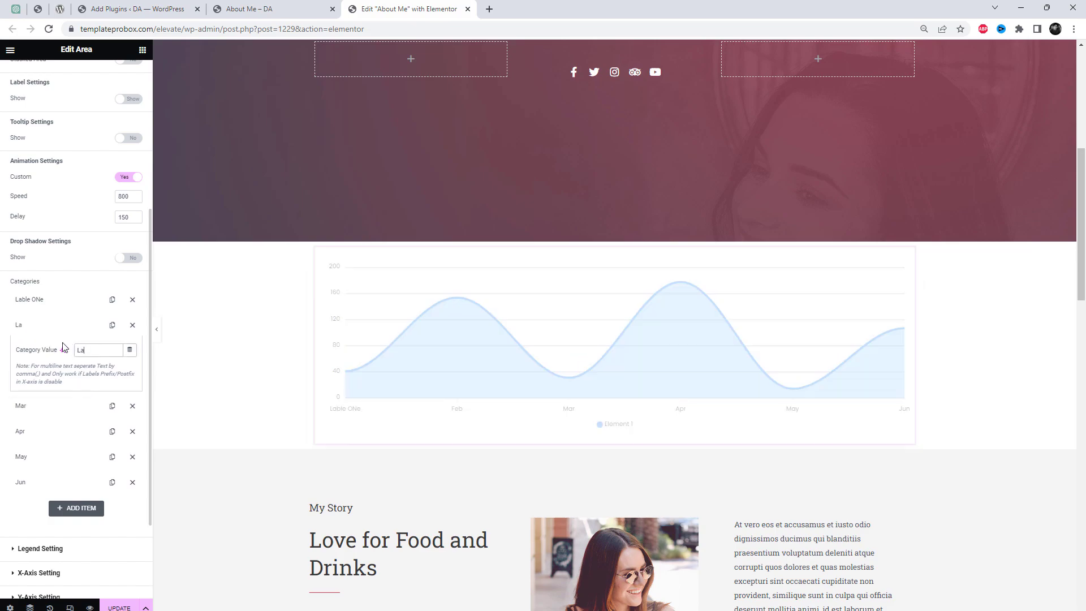
text(ble Two)
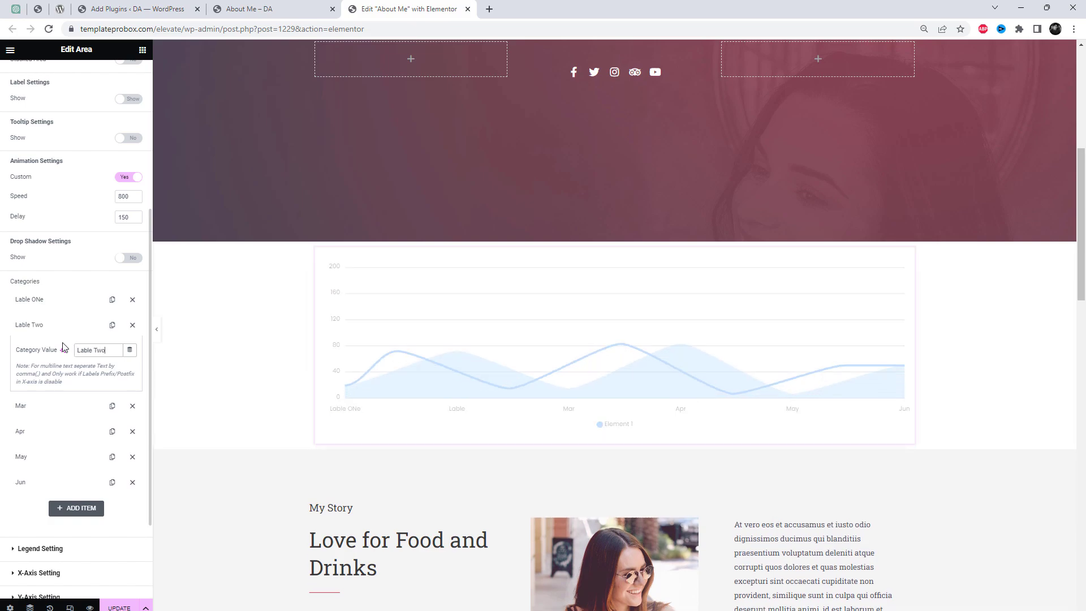
click(77, 405)
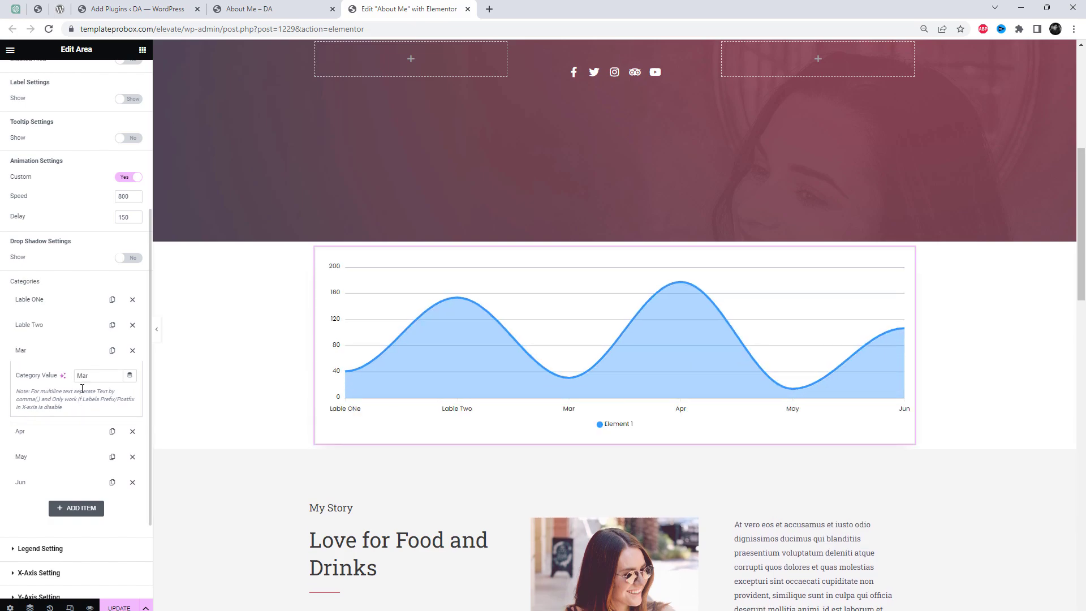
drag(91, 376, 32, 380)
text(Lable Three)
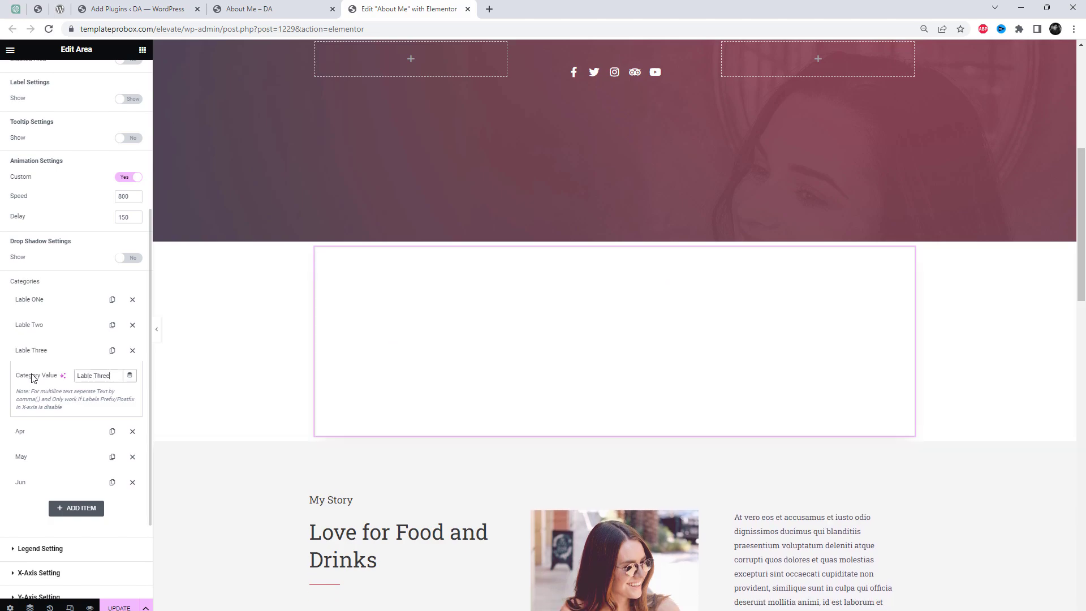
Rename the area chart's Apr and May categories to "Lable Four" and "Lable Five"
click(75, 431)
drag(96, 398, 25, 401)
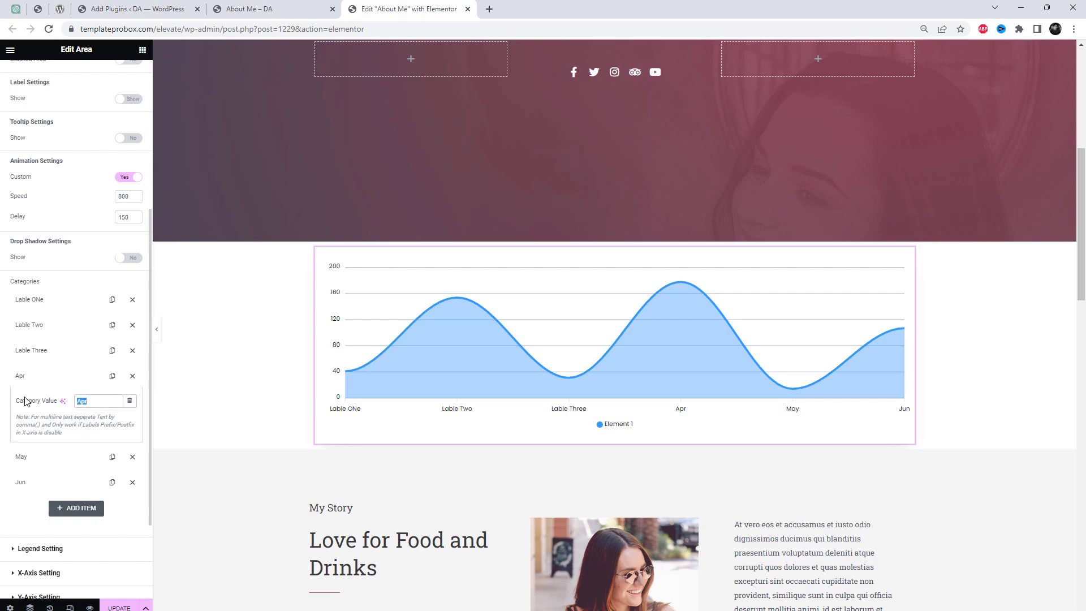
text(Lable Fou)
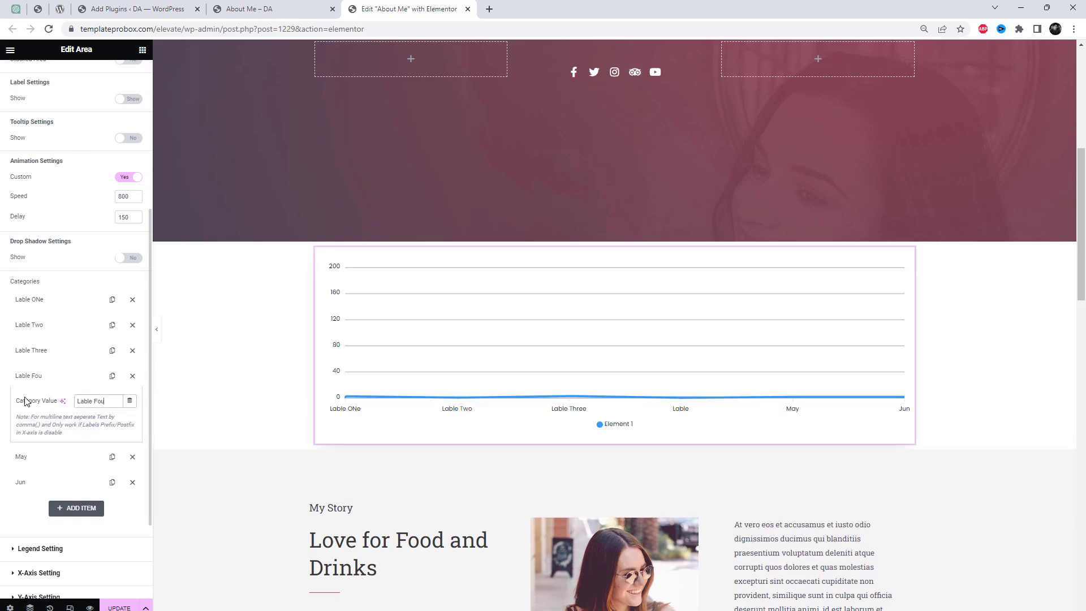
text(r)
click(53, 455)
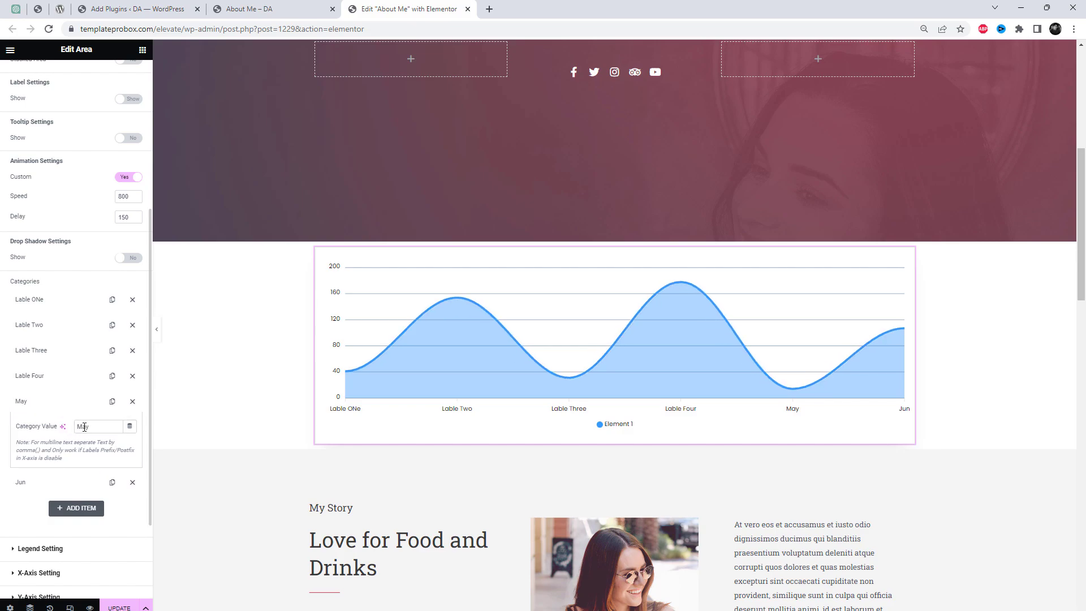
double_click(84, 427)
text(Lable)
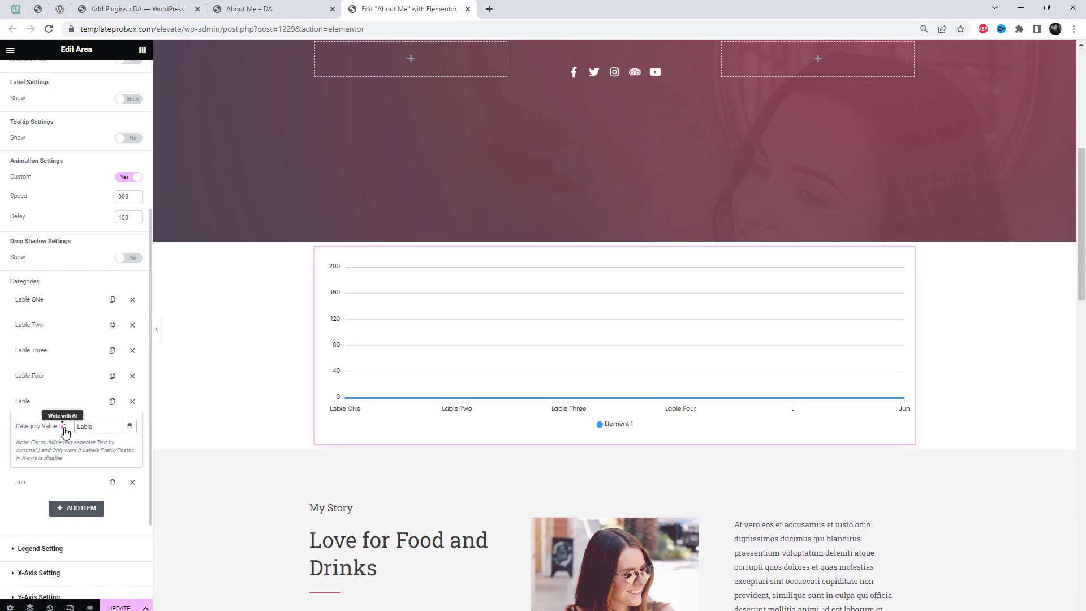
text( Five)
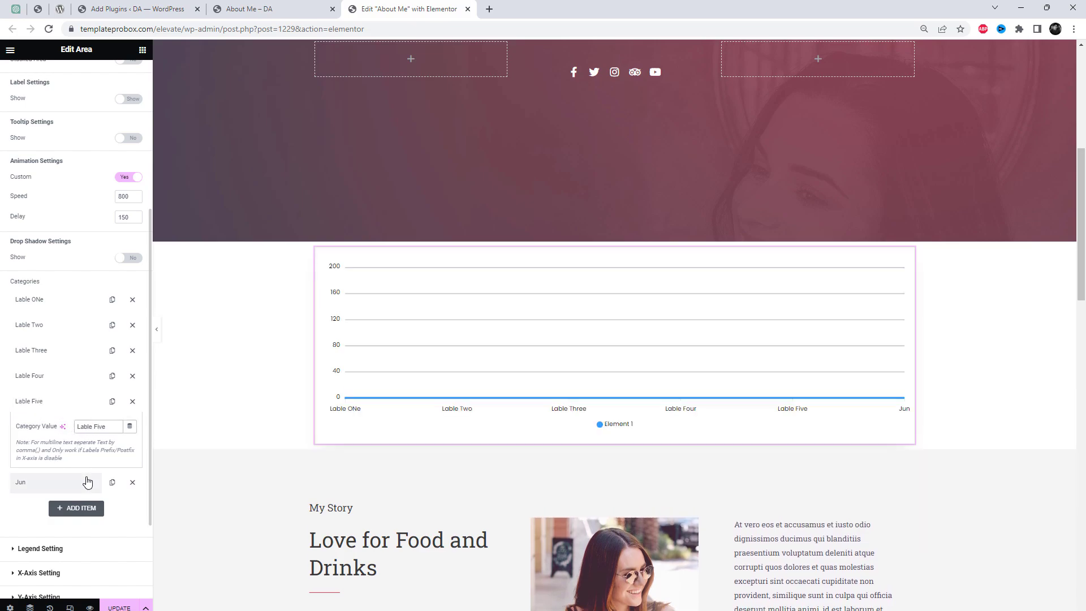
Rename the area chart's last category, Jun, to "Lable Six"
click(87, 481)
click(99, 447)
text(La)
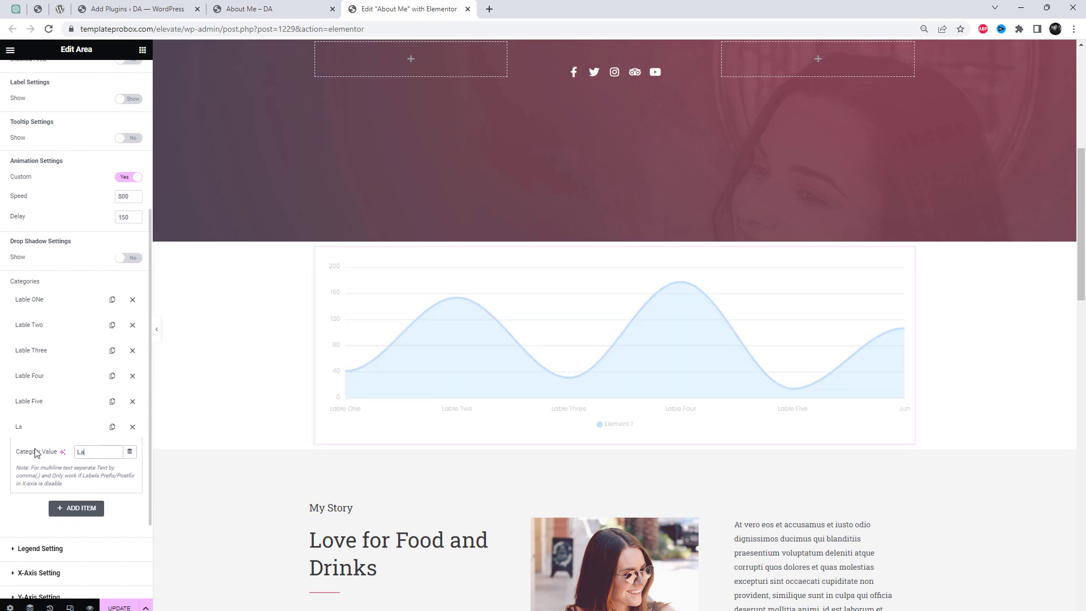
text(ble Six)
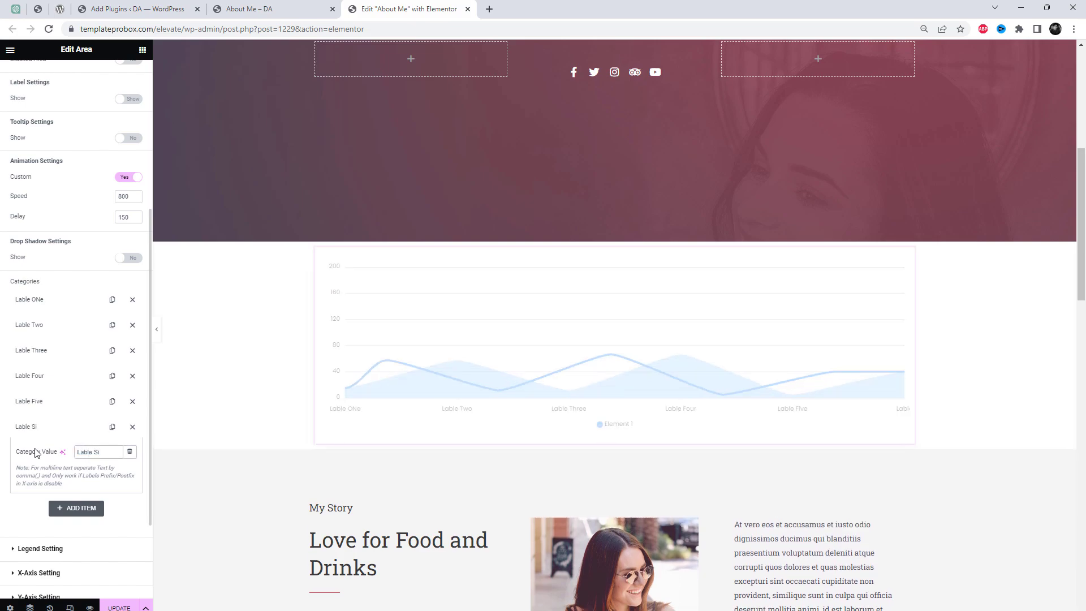
Review the first two category entries and the area chart's legend, X-axis and elements settings
click(88, 305)
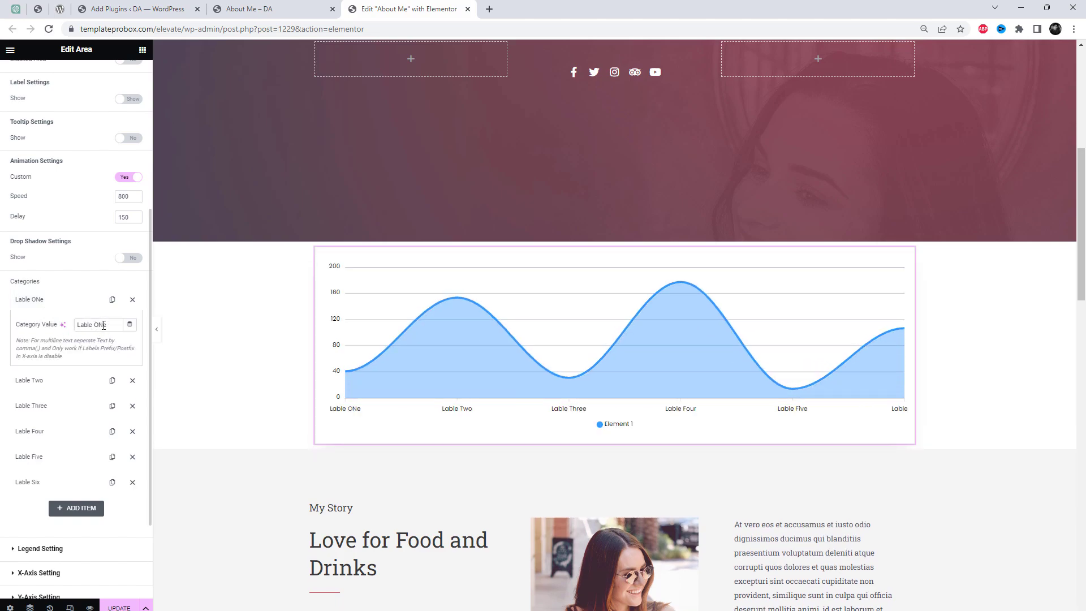
click(84, 380)
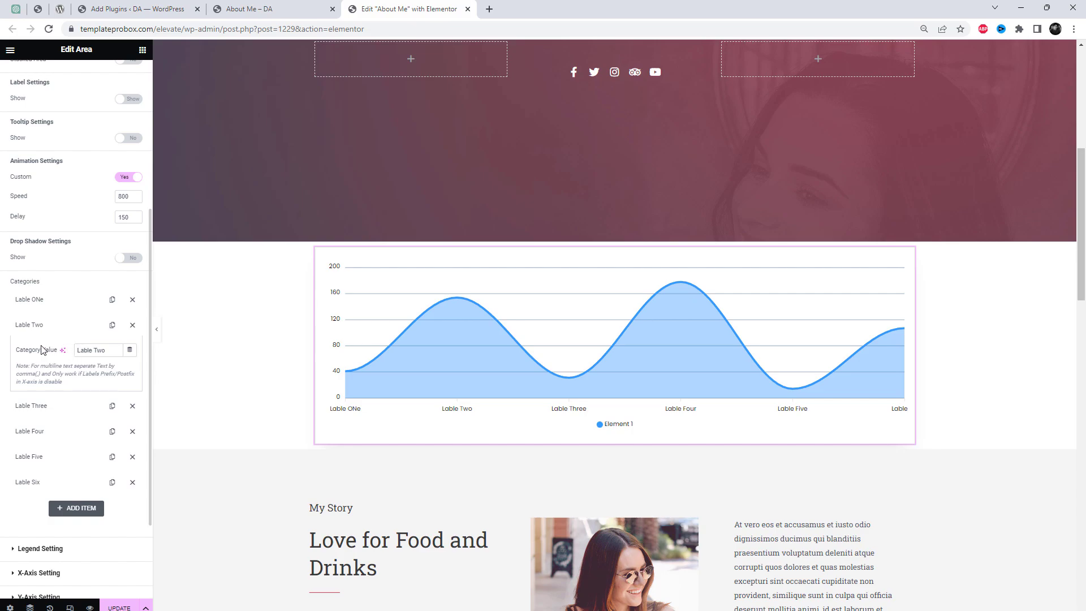
scroll(102, 444, down, 2)
click(77, 426)
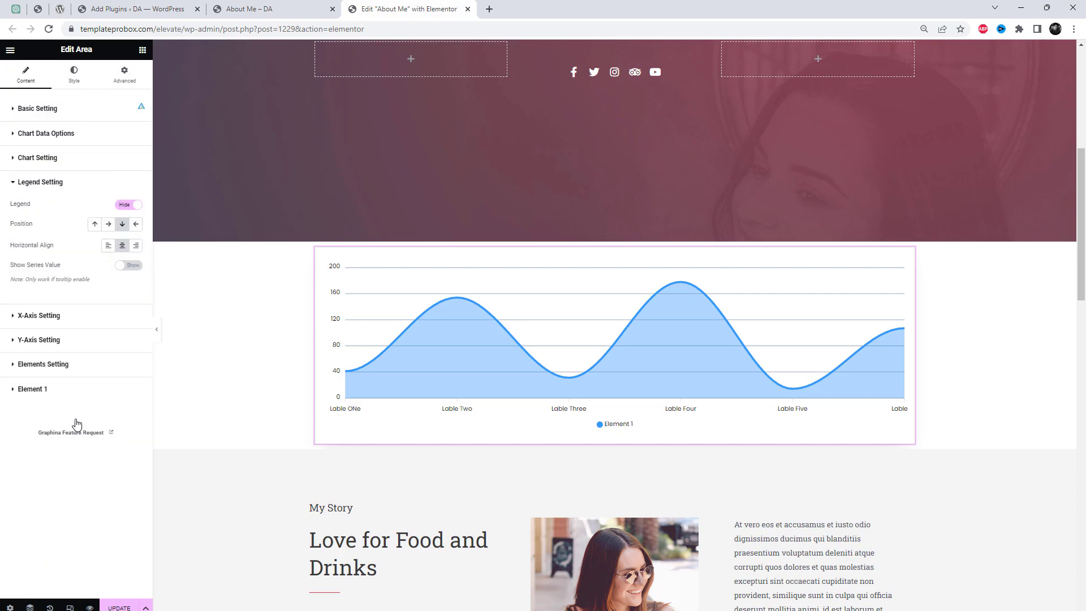
click(77, 316)
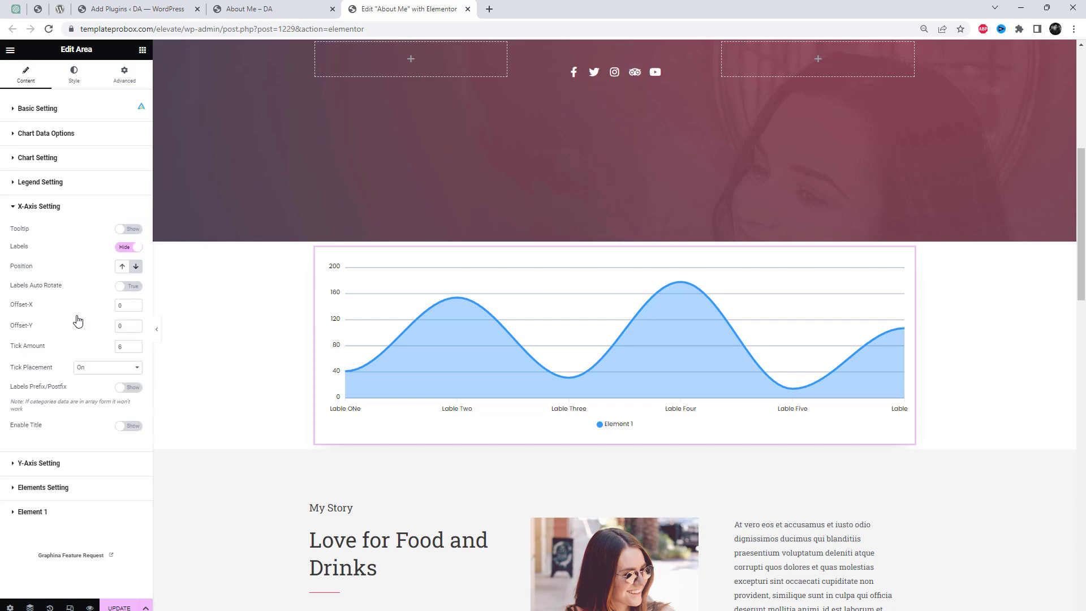
click(81, 488)
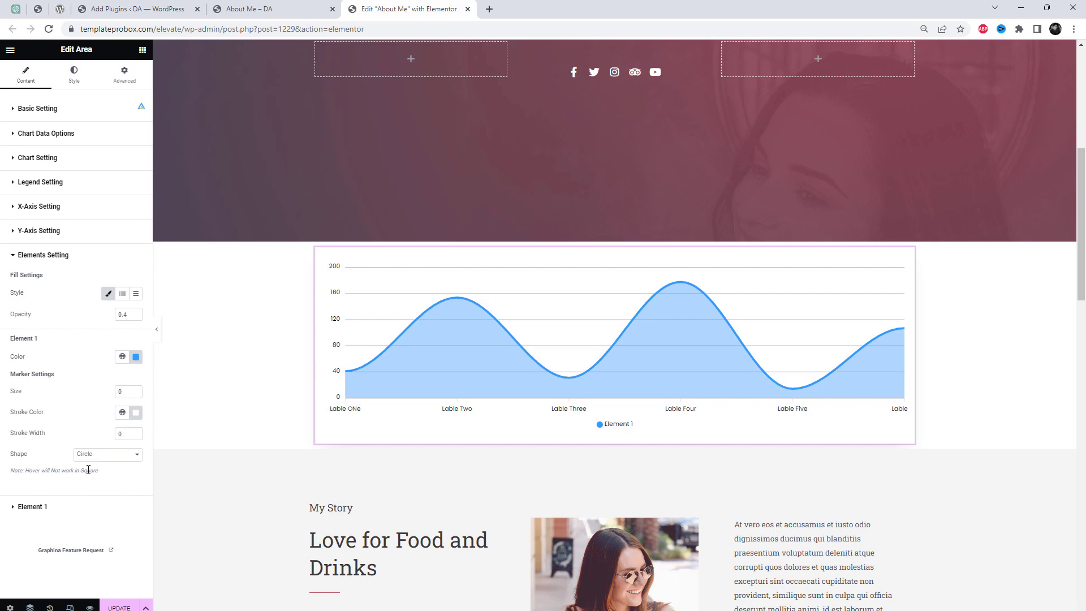
Set the first two data values of the area chart's Element 1 to 90 and 160
click(74, 515)
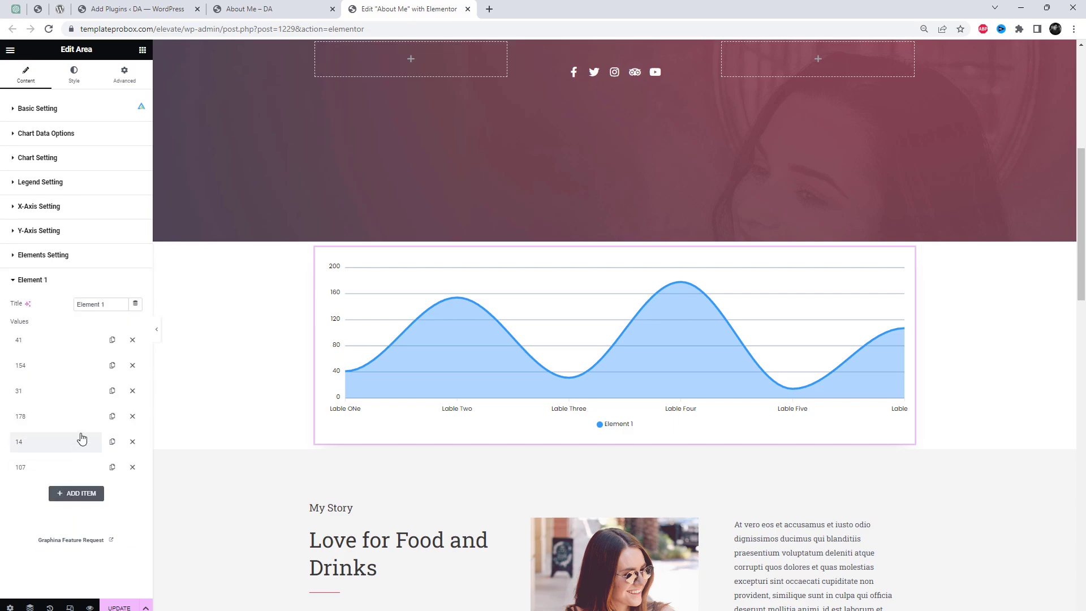
click(57, 353)
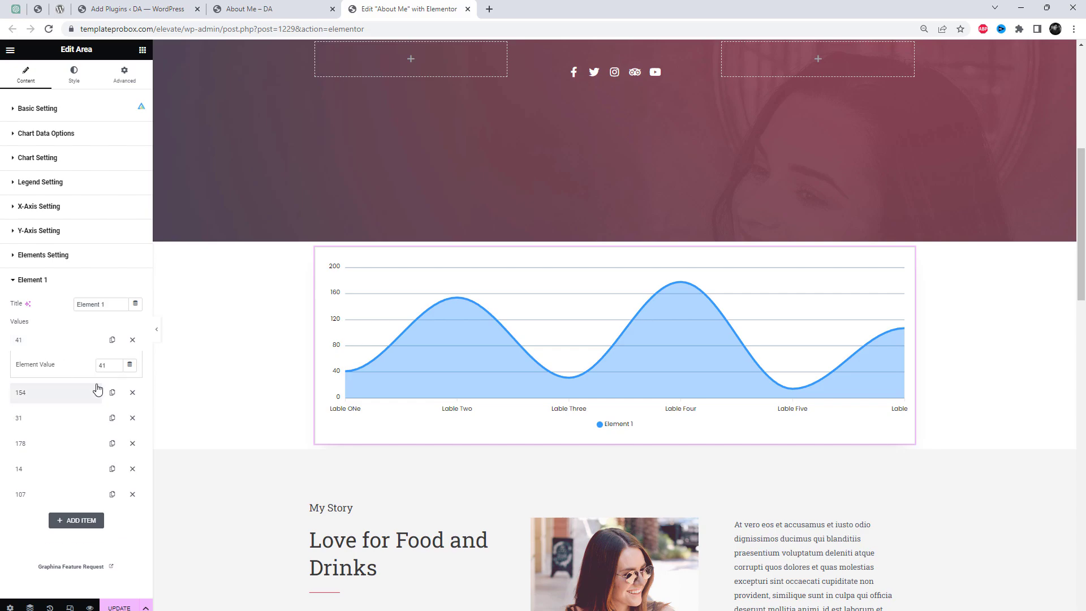
text(90)
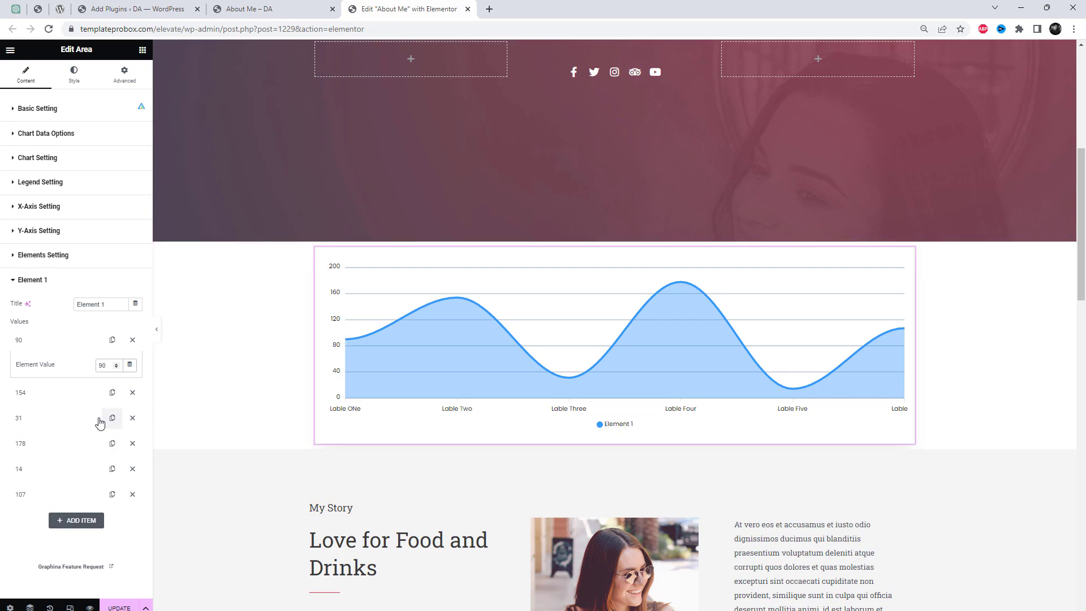
click(76, 395)
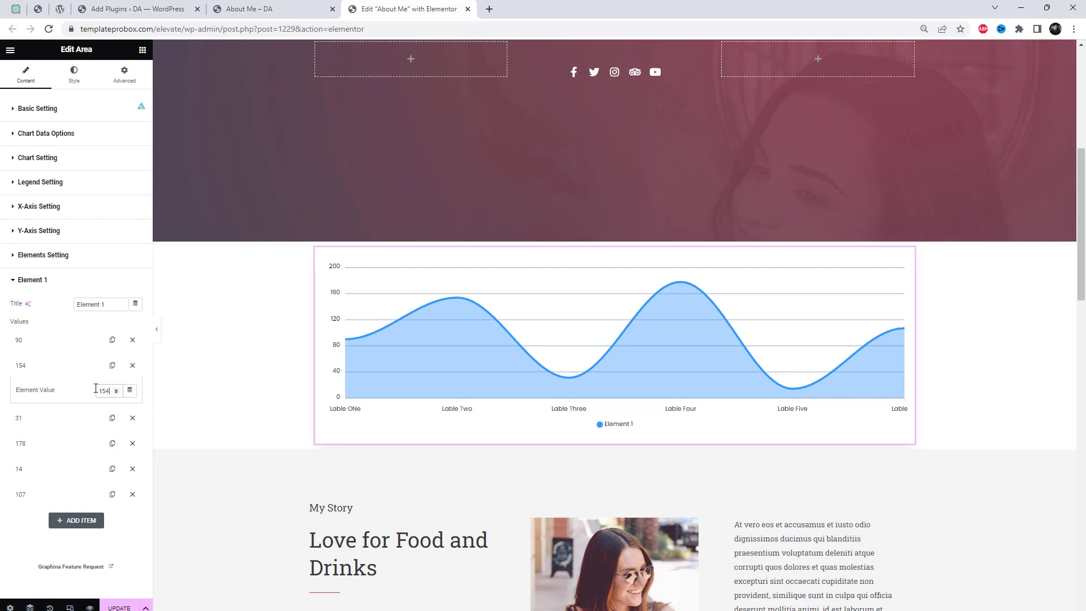
double_click(96, 390)
text(160)
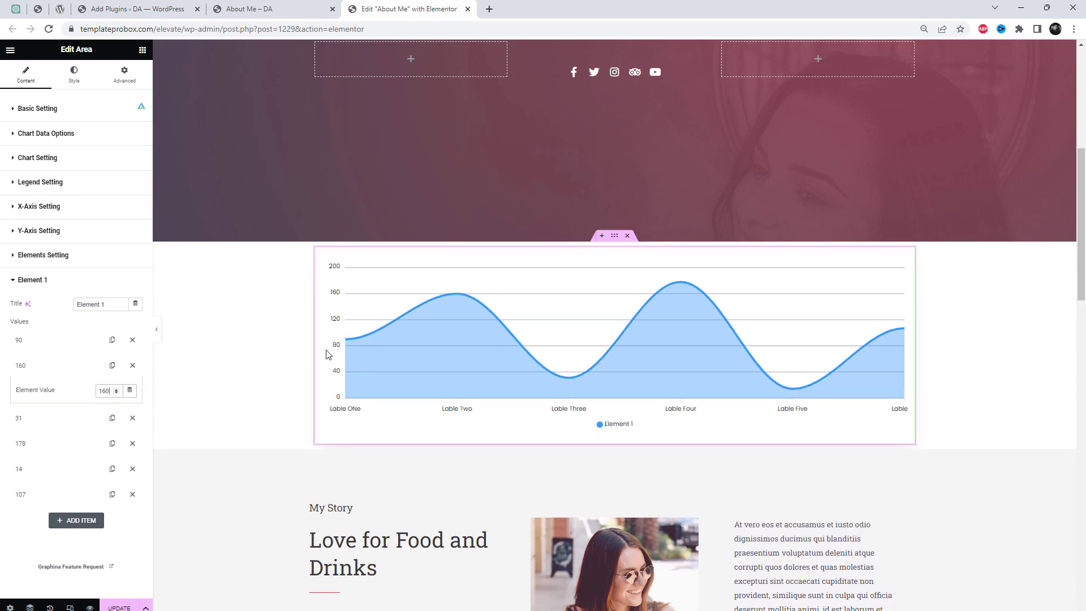
Set the third, fourth and fifth data values of Element 1 to 10, 13 and 150
click(56, 420)
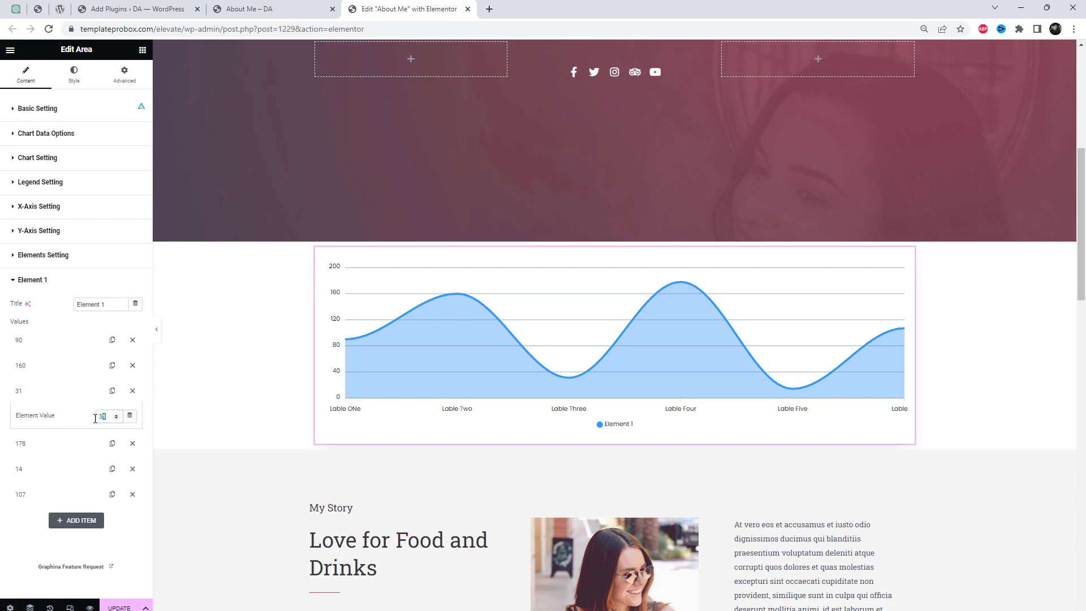
text(10)
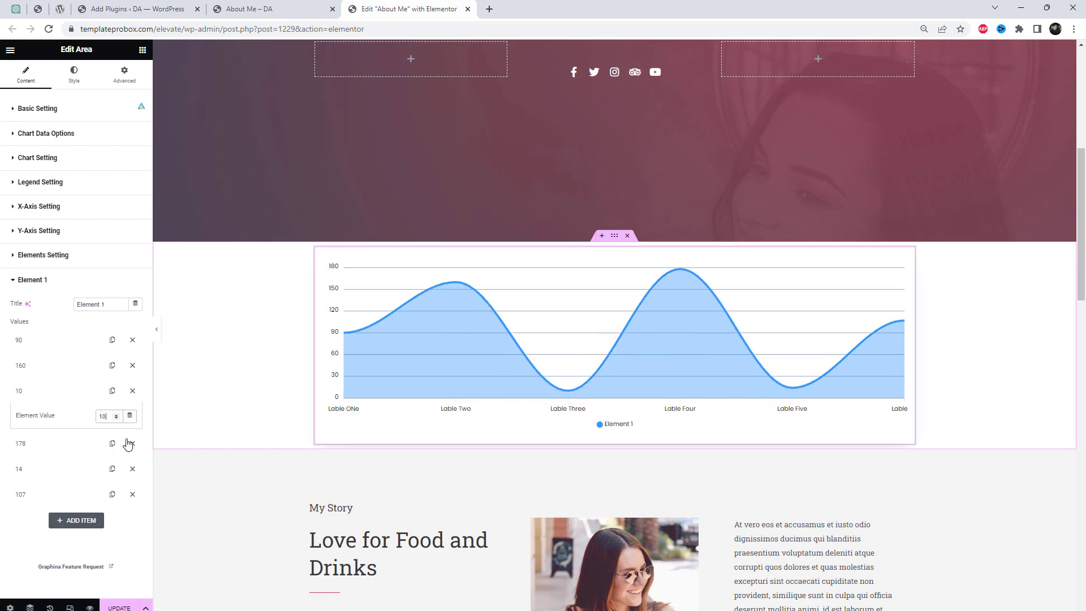
click(82, 450)
drag(111, 442, 94, 446)
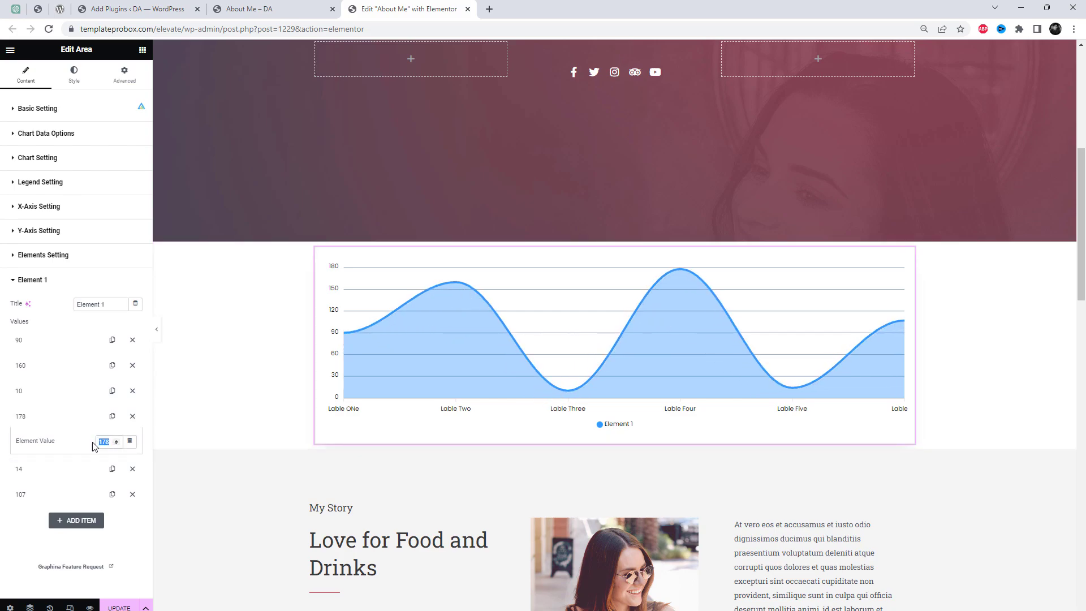
text(13)
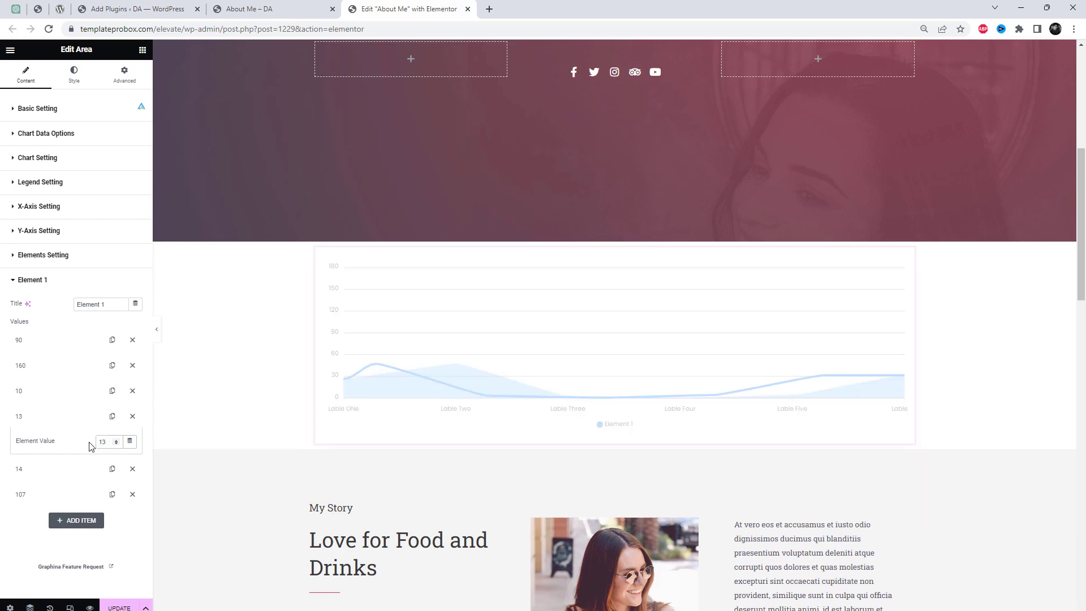
click(76, 476)
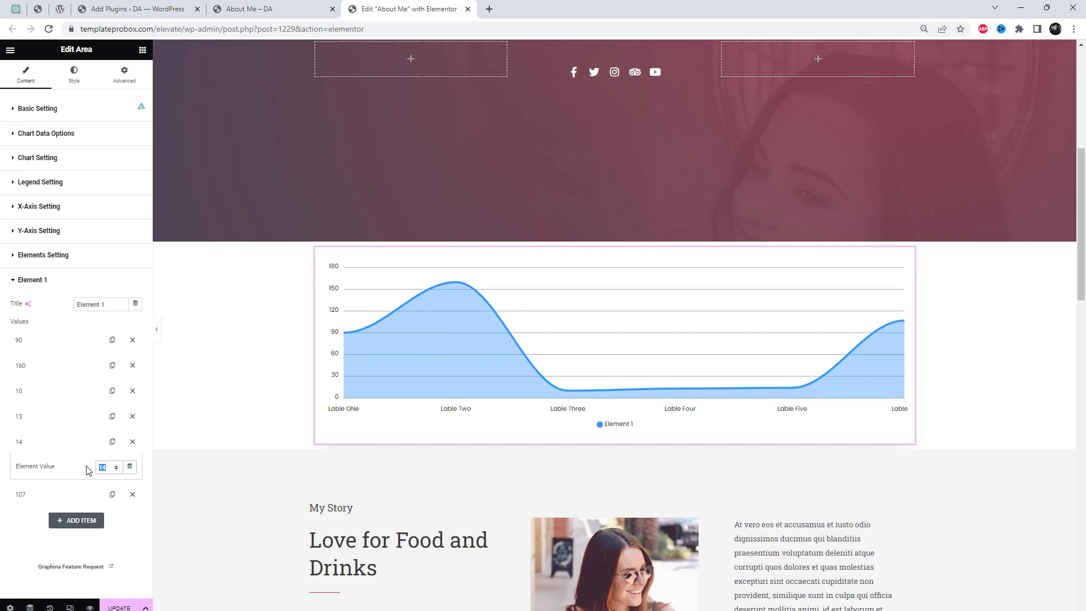
text(150)
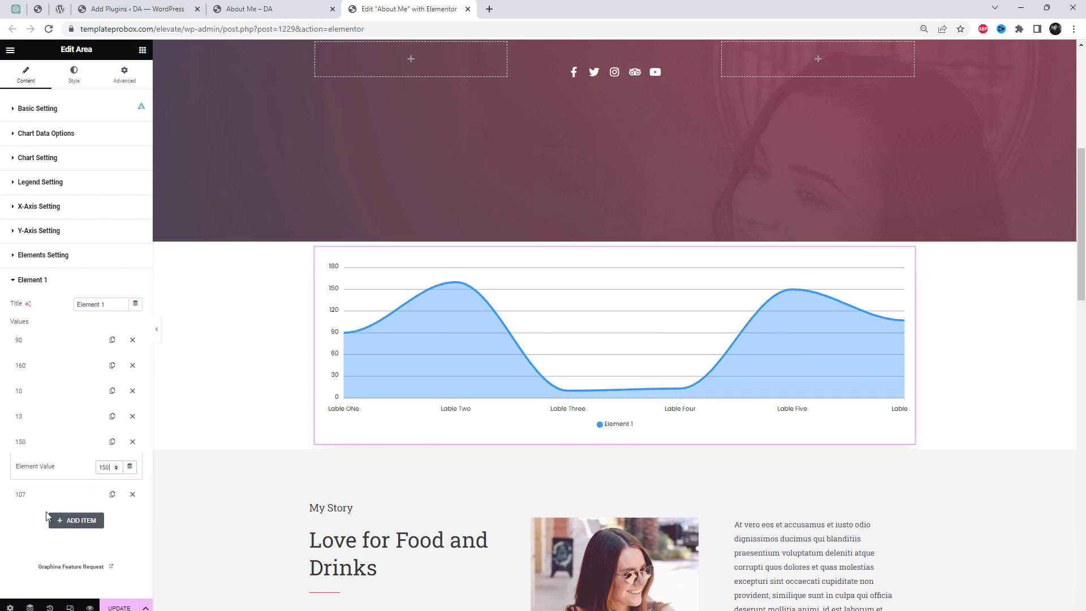
Set the sixth data value of the area chart's Element 1 to 160
click(54, 498)
double_click(108, 493)
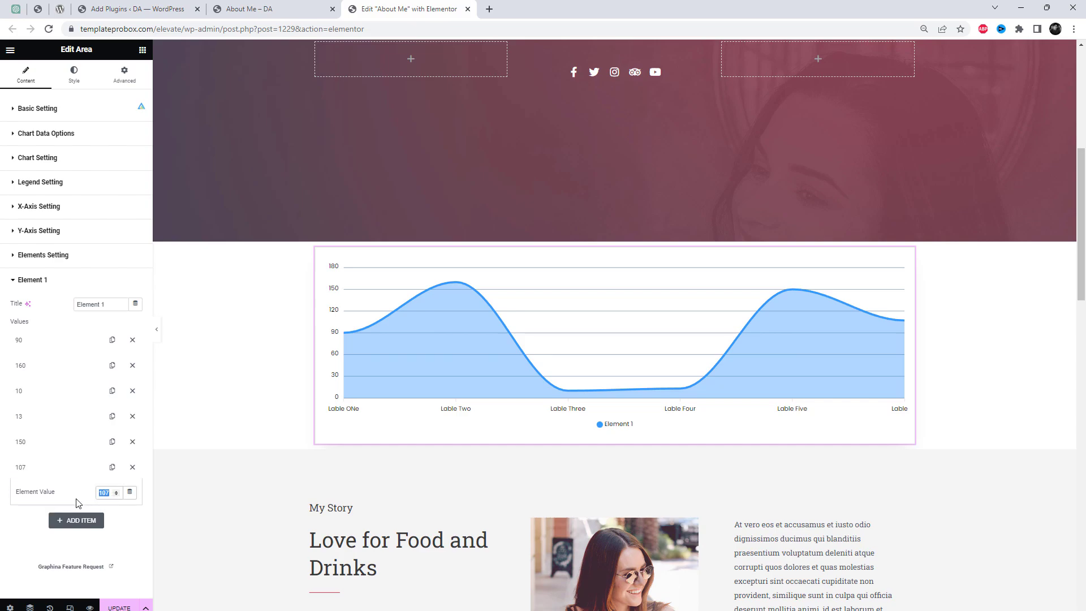
text(1)
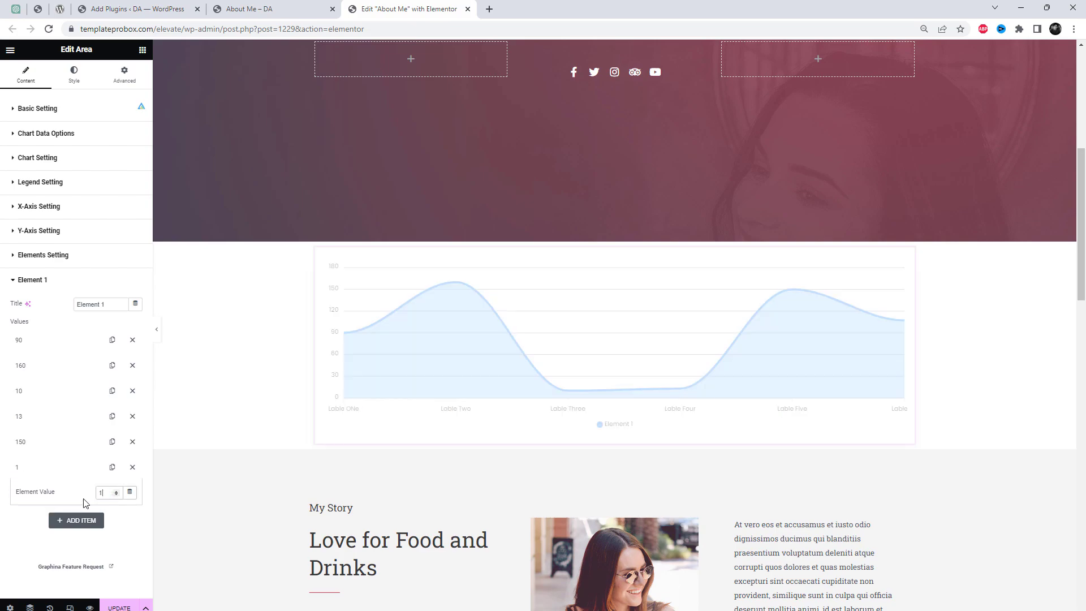
text(60)
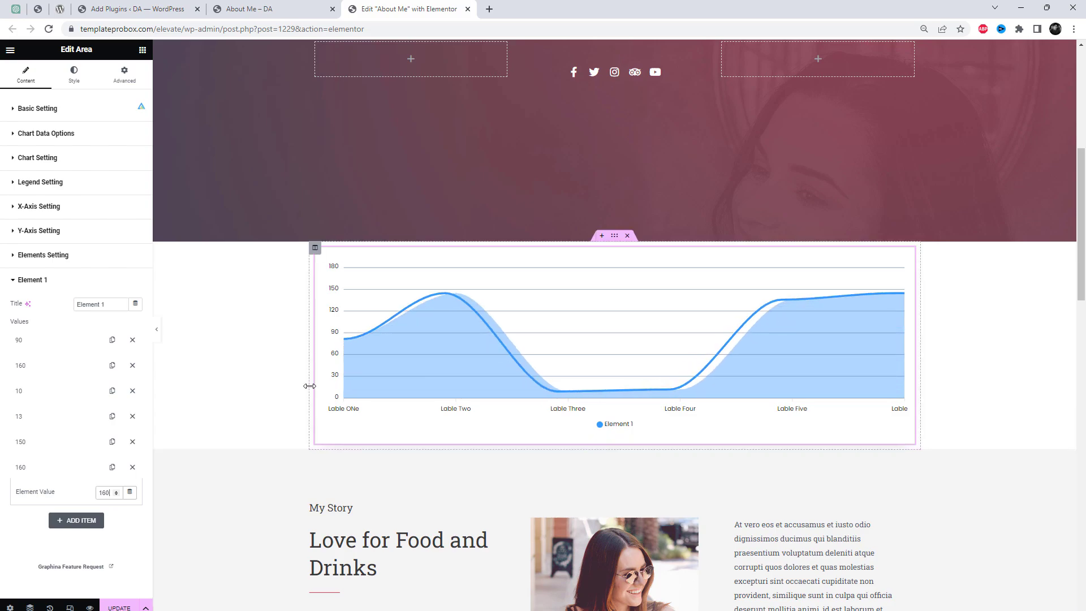
Change the area chart's Area Shape to Straight
click(80, 136)
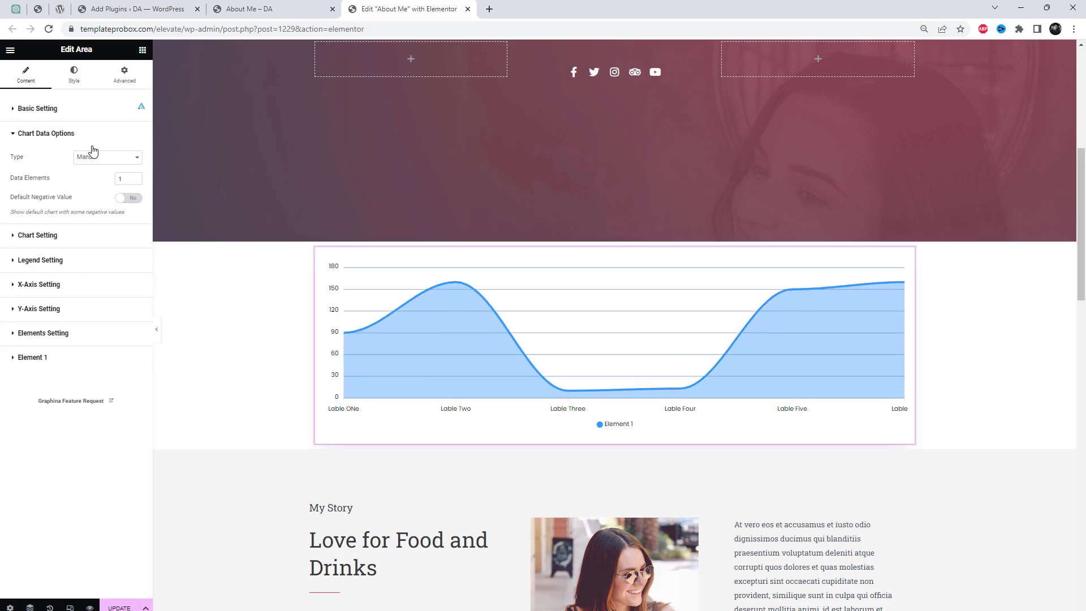
click(82, 237)
click(108, 184)
click(103, 202)
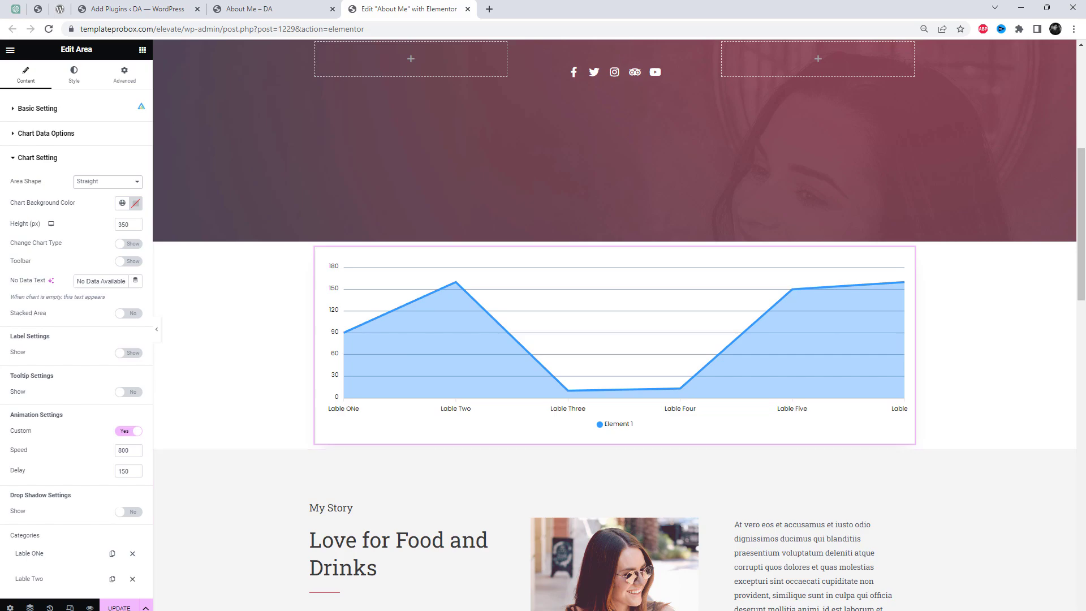
Update the page and reload the live About Me page to check the area chart
click(120, 608)
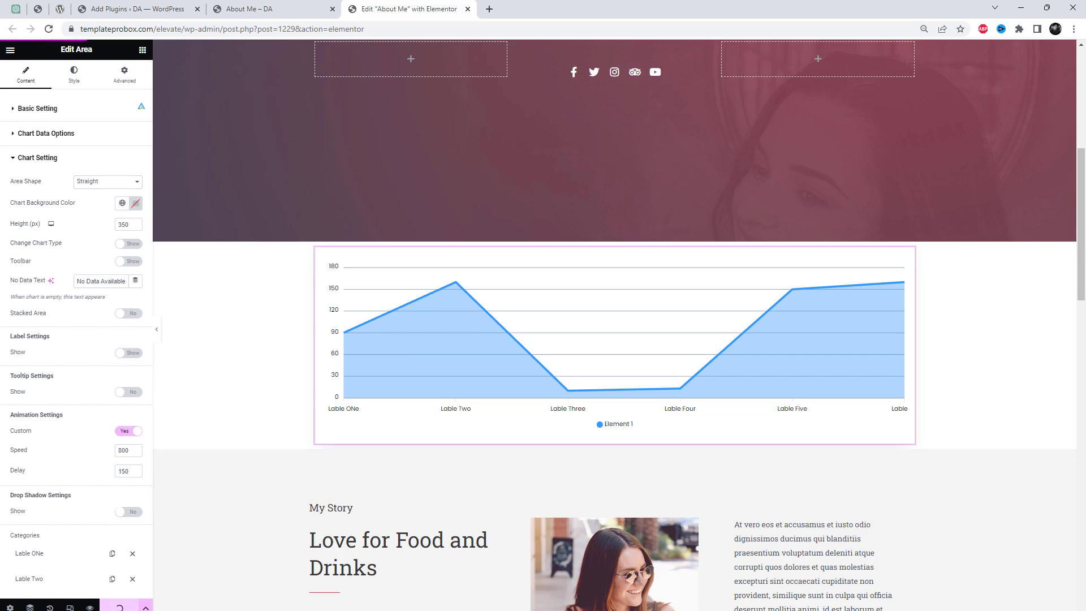
click(294, 7)
click(353, 31)
key(Return)
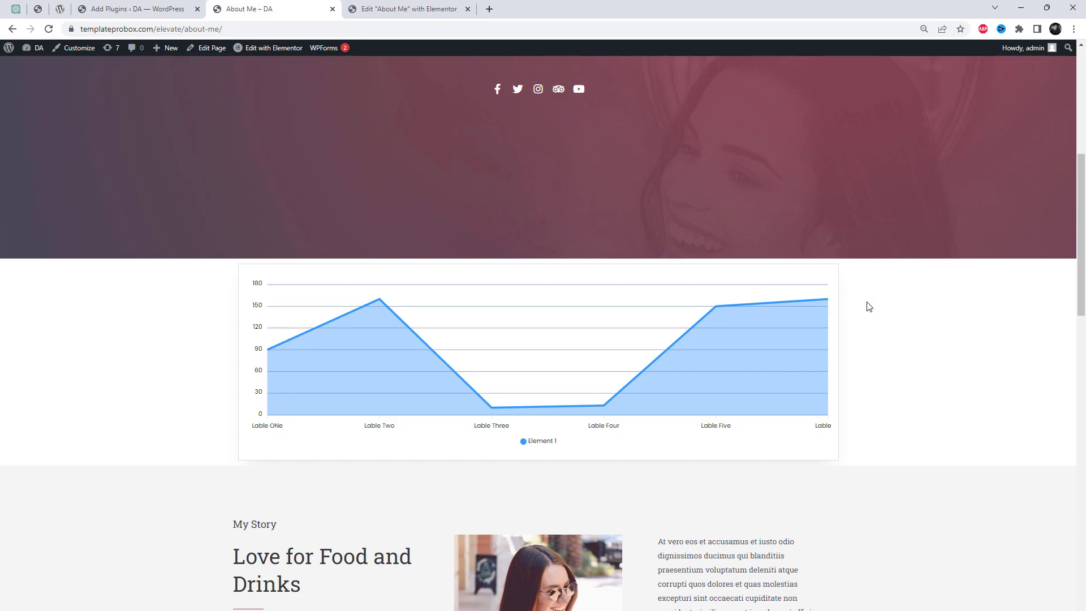
Return to the Elementor editor and place a Distributed Column chart in the empty container above the My Story section
key(ctrl+Tab)
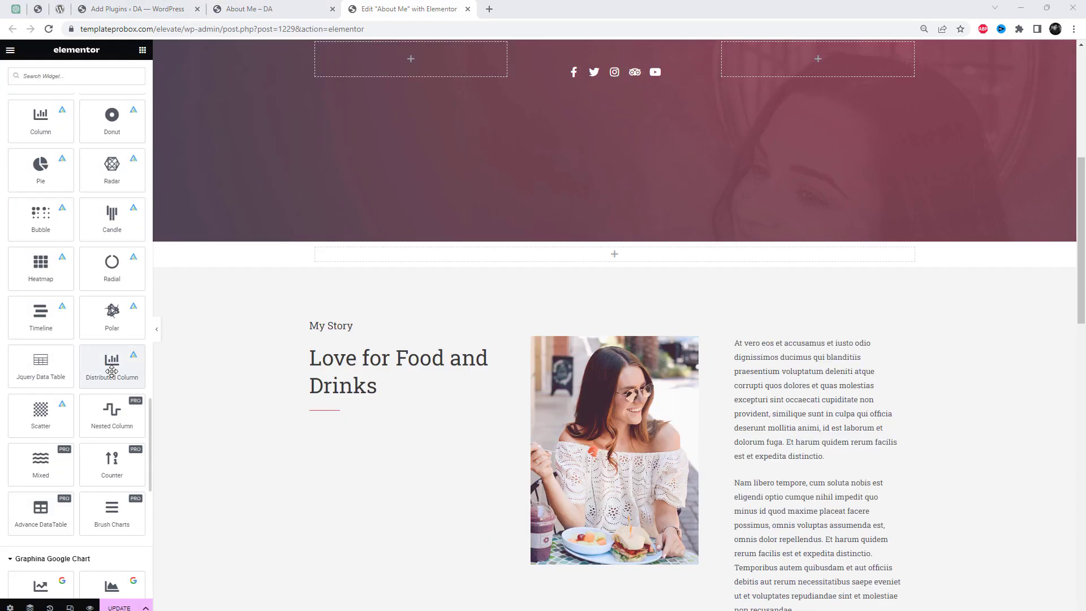
drag(112, 365, 582, 258)
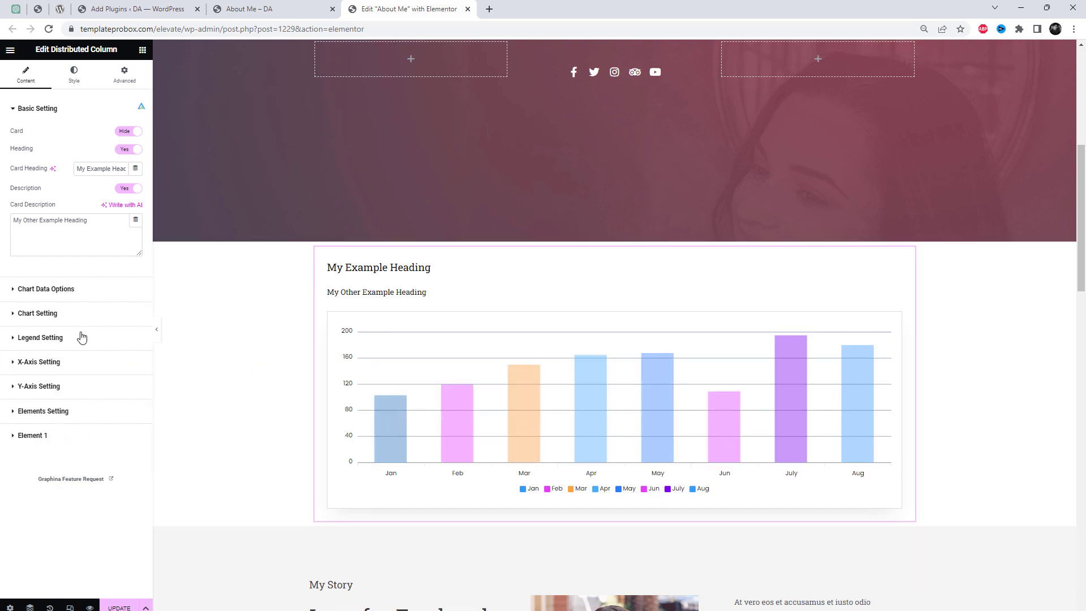
Examine the distributed column chart's element colour settings and the first entry in Element 1's value list
click(85, 386)
click(94, 501)
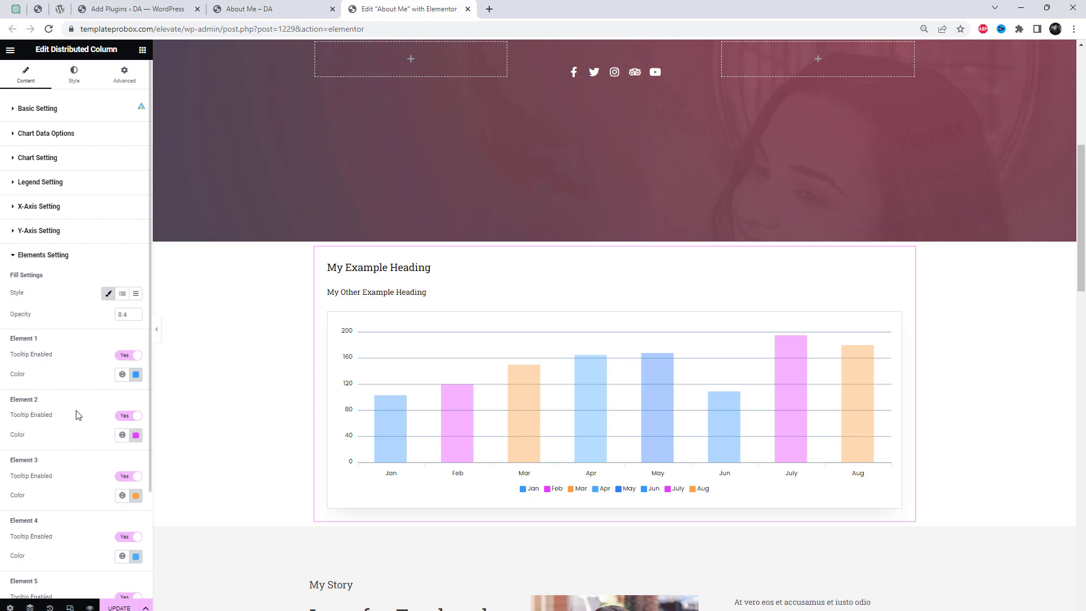
scroll(79, 413, down, 3)
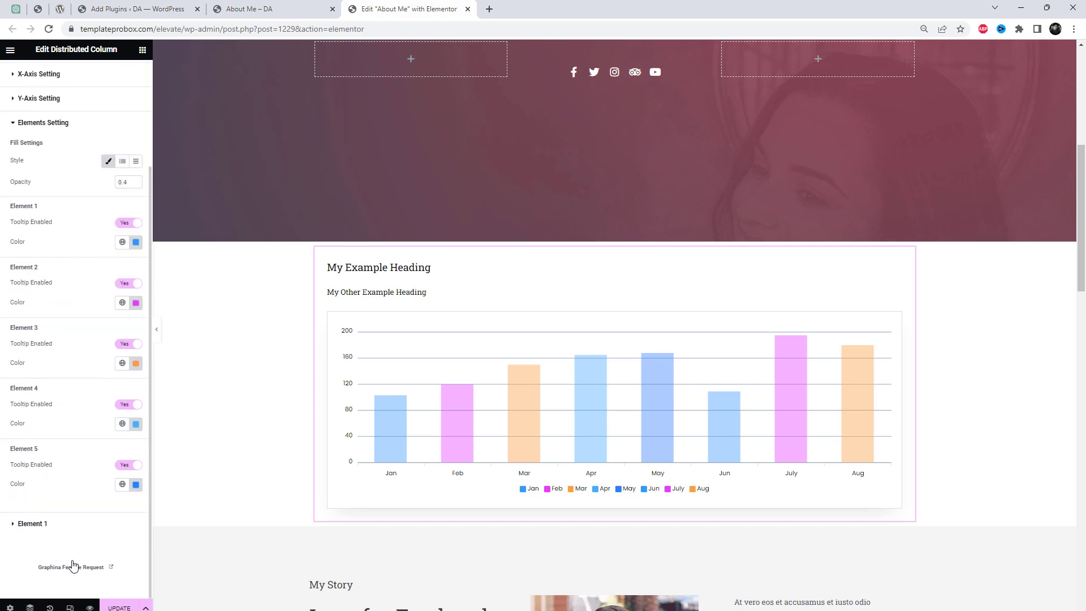
click(61, 521)
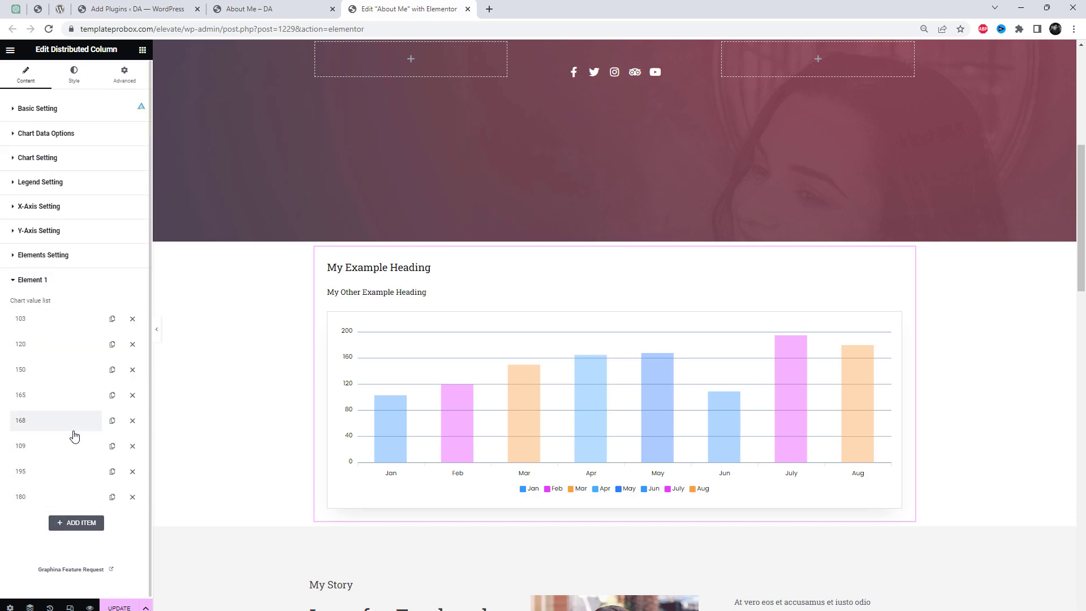
click(54, 323)
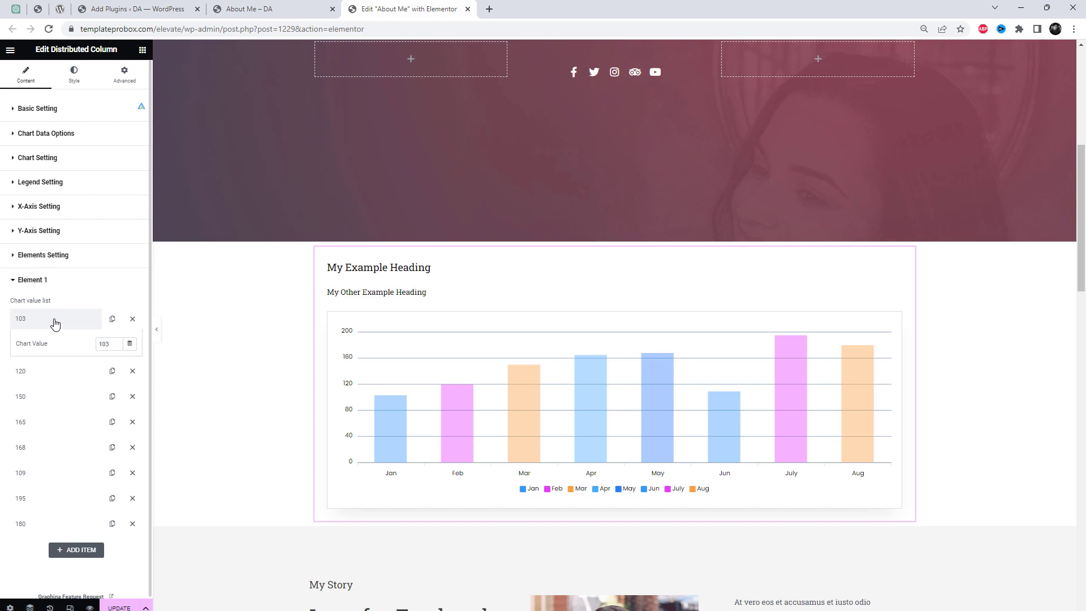
click(55, 324)
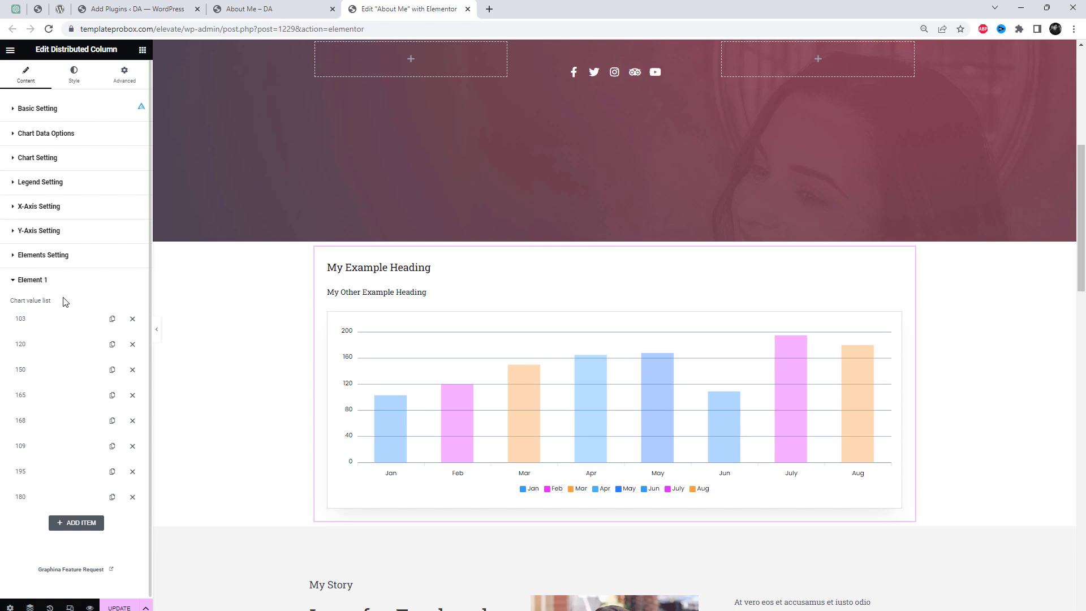
Look through the distributed column chart's data options, basic, legend and X-axis settings
click(92, 137)
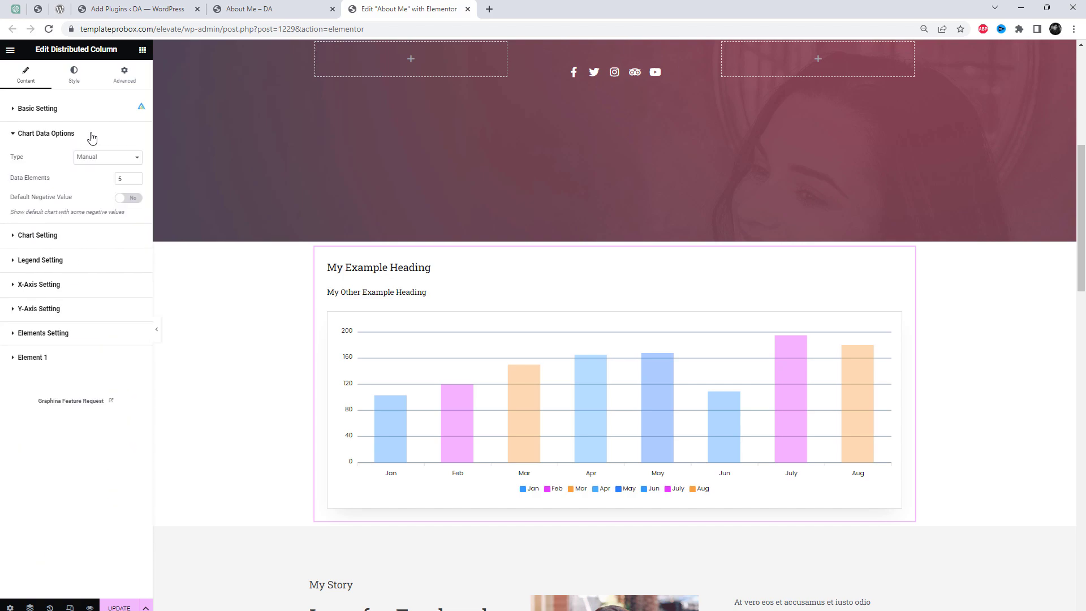
click(91, 115)
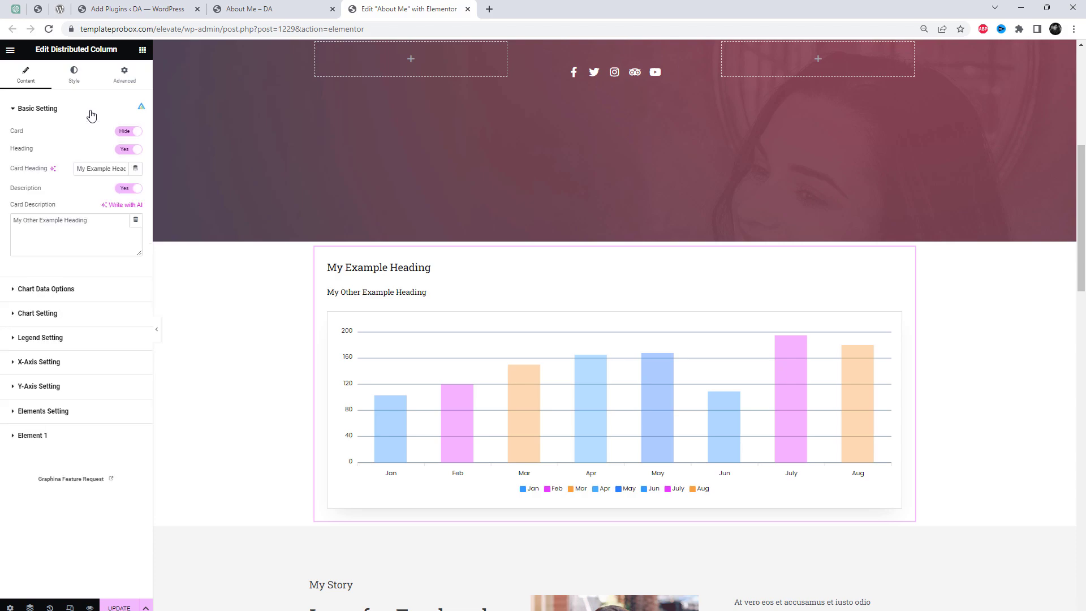
click(91, 116)
click(92, 187)
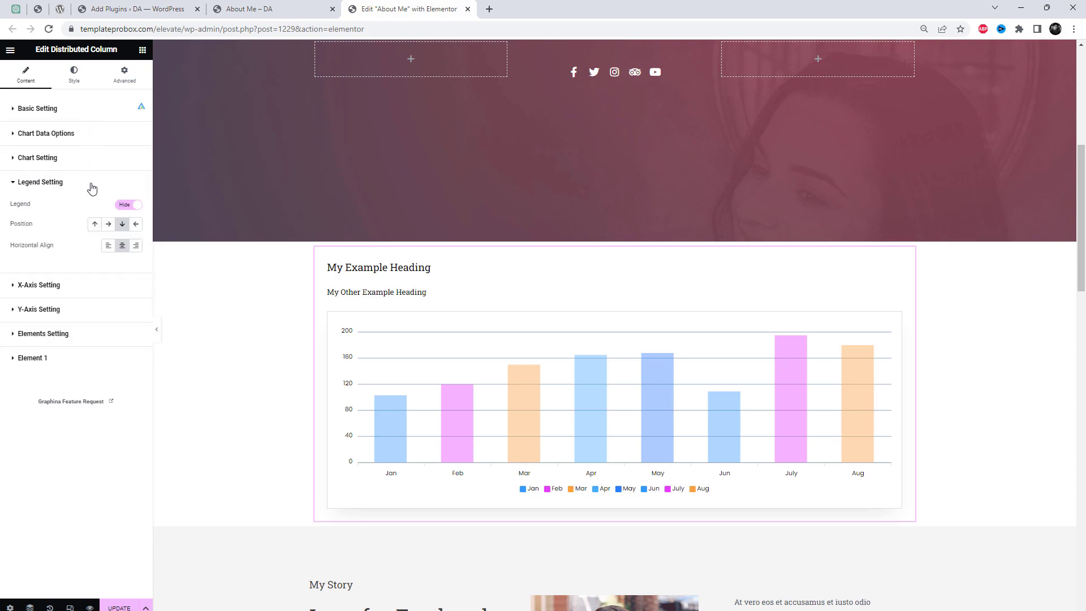
click(79, 187)
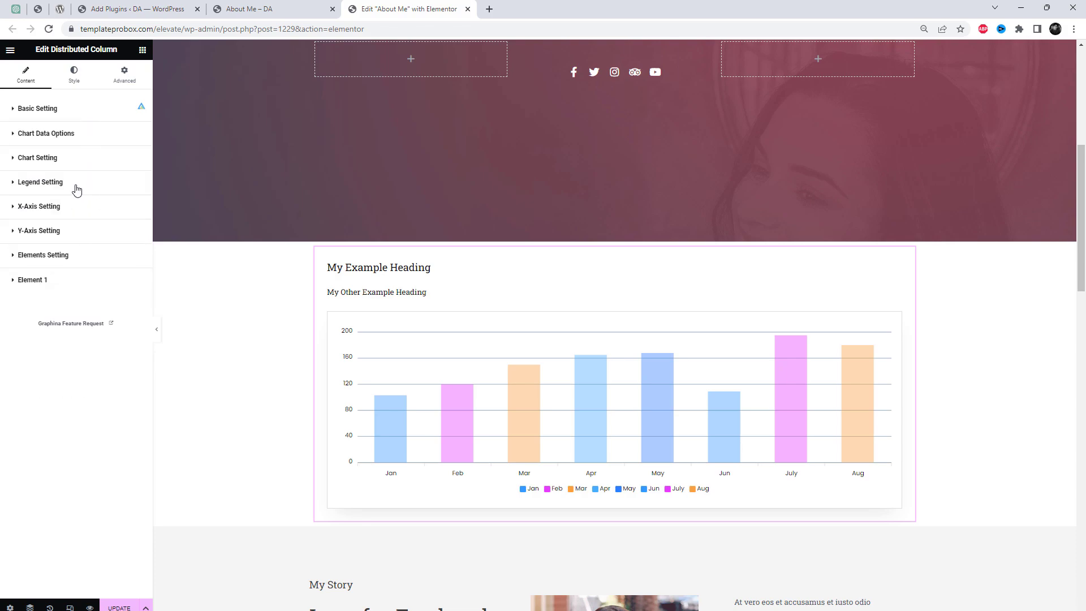
click(75, 217)
click(79, 182)
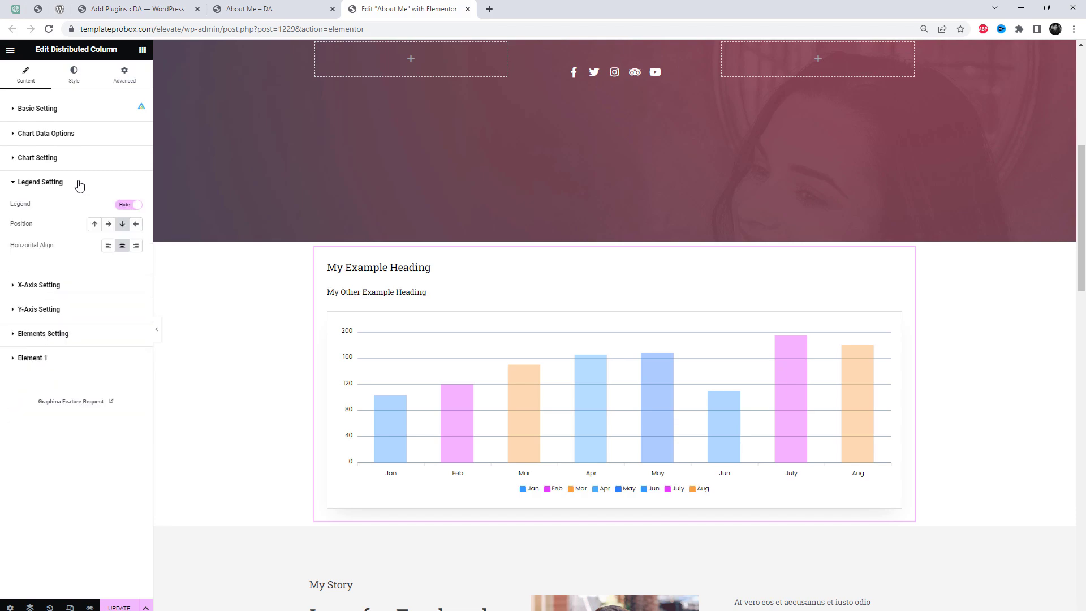
click(79, 182)
Review the distributed column chart's Y-axis settings and the fill, tooltip and colour options of its five elements
click(85, 232)
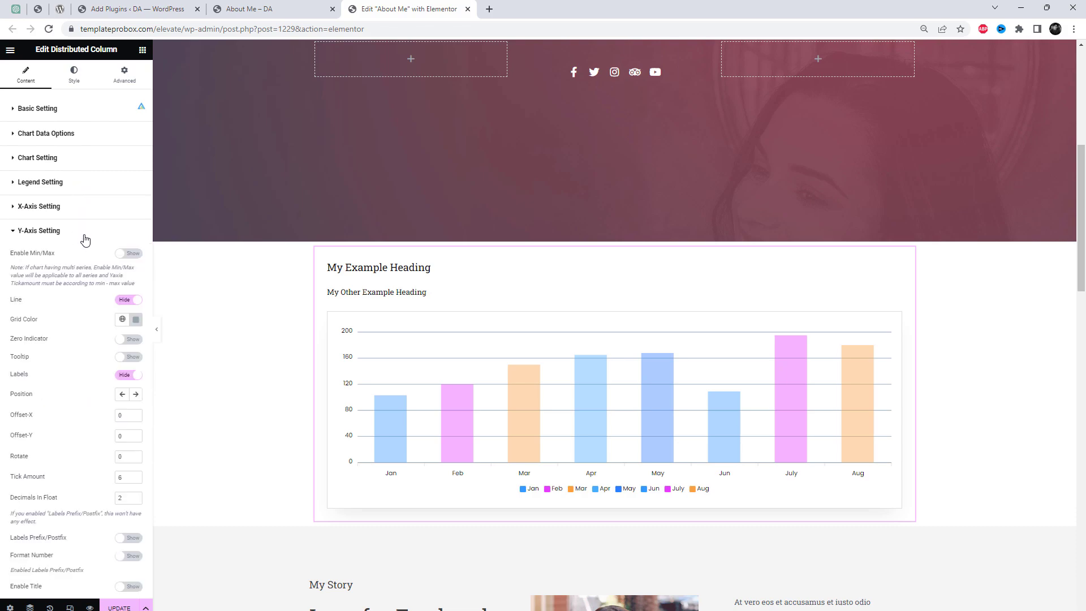
scroll(97, 430, down, 3)
scroll(74, 316, up, 3)
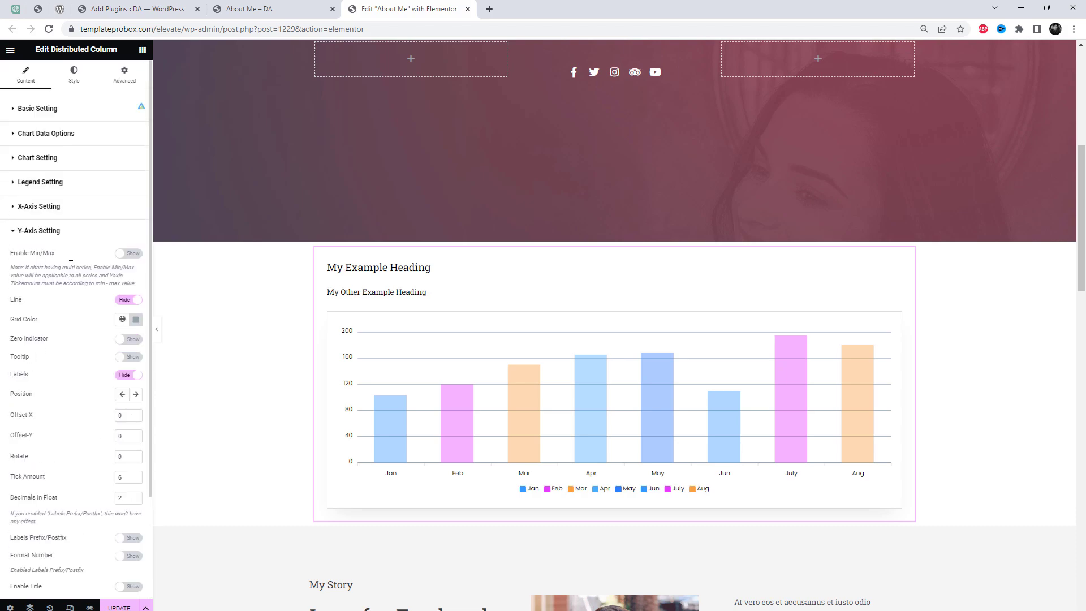
click(75, 237)
click(78, 257)
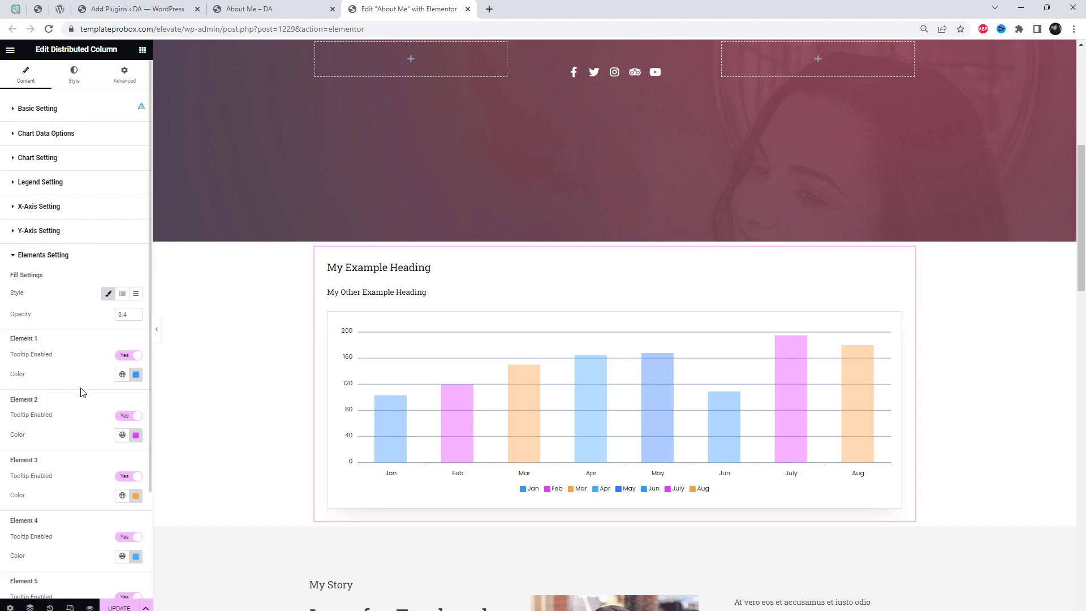
scroll(84, 392, down, 2)
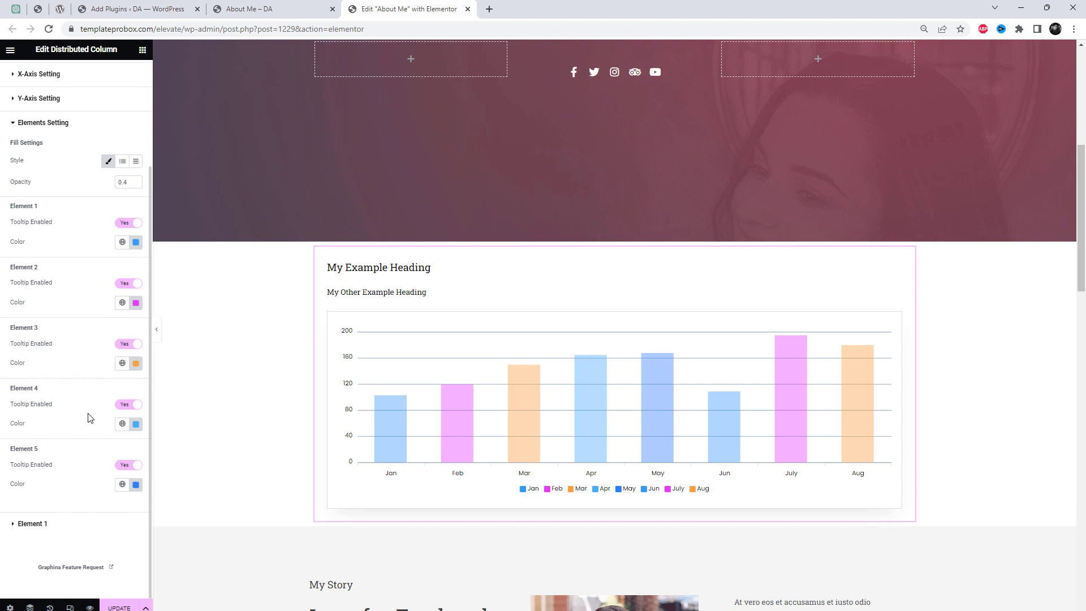
scroll(88, 418, up, 3)
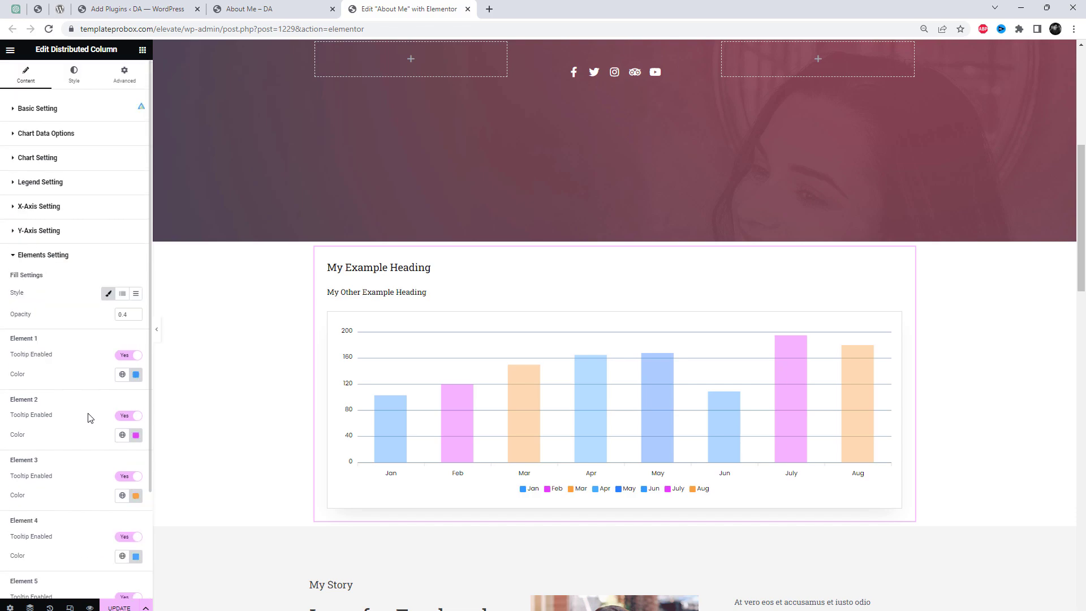
Examine the distributed column chart's general chart settings and its category entries, including Items 1, 2, 3 and 7
click(98, 181)
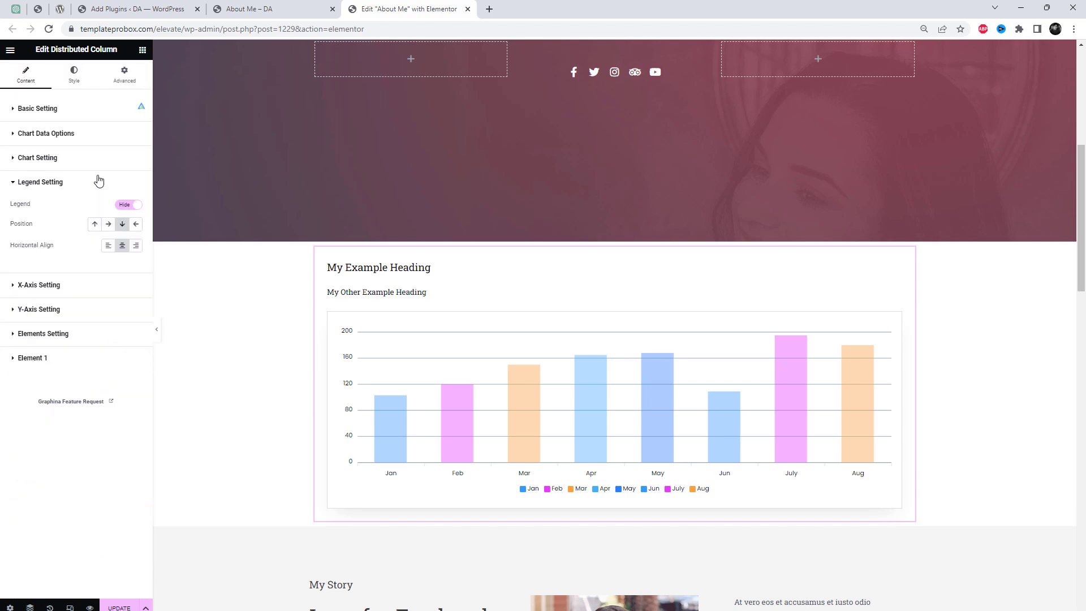
click(98, 163)
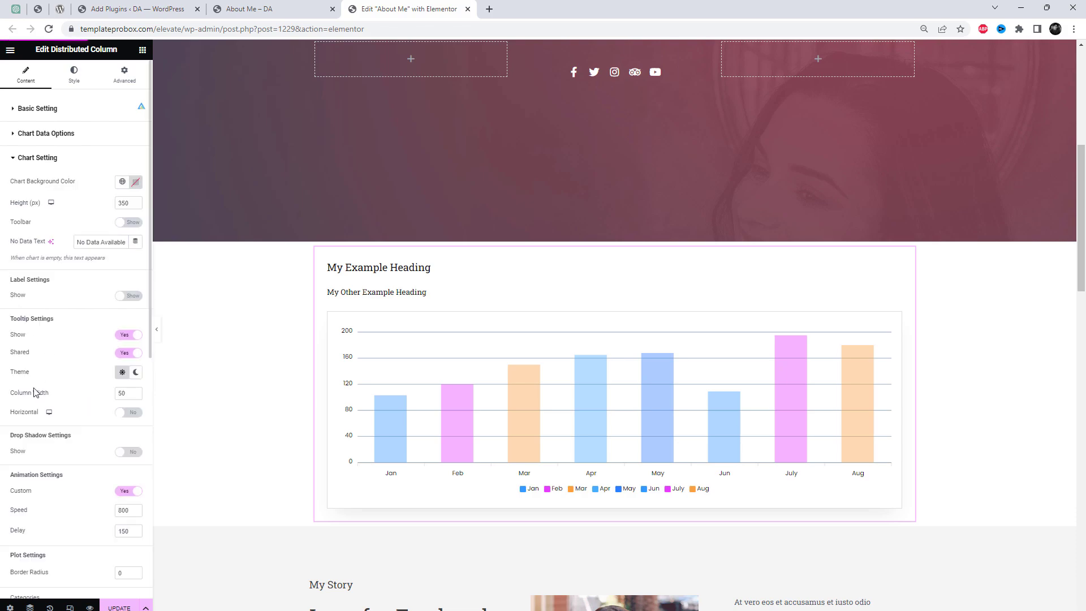
scroll(51, 461, down, 4)
scroll(52, 461, down, 3)
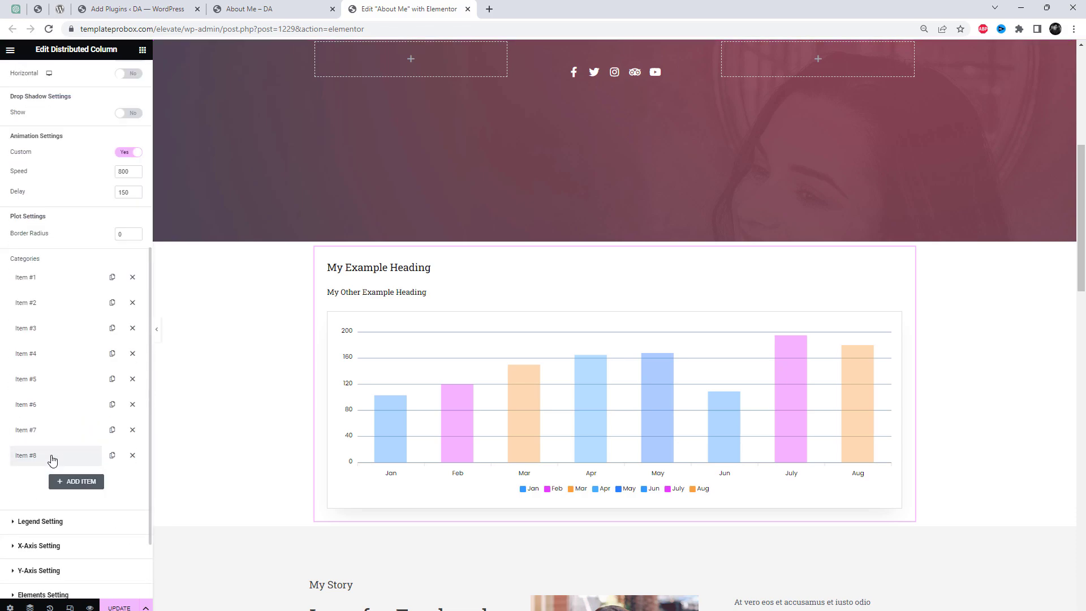
click(52, 195)
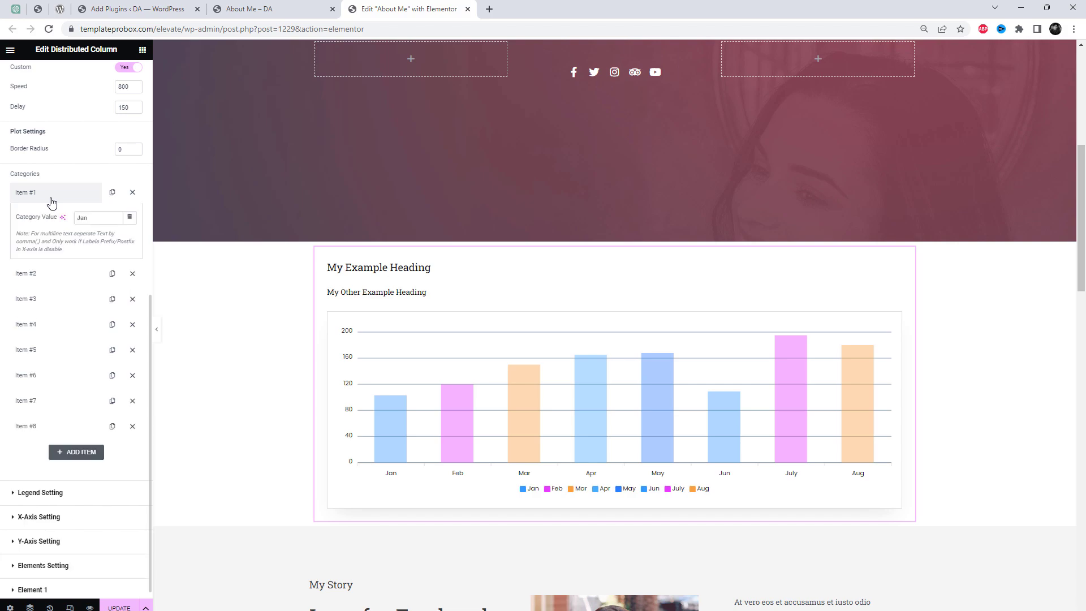
click(52, 198)
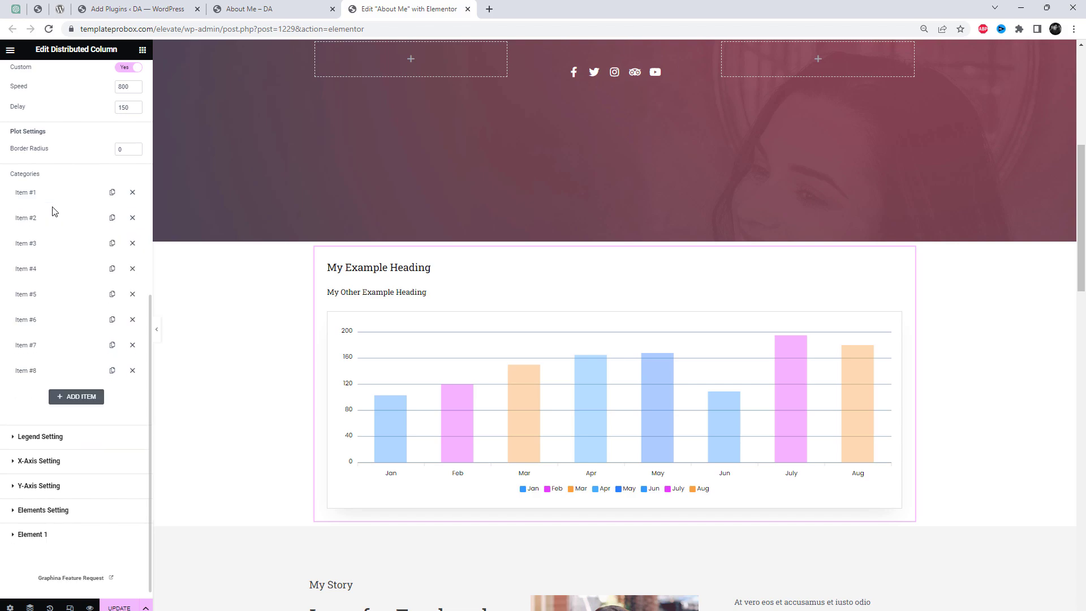
click(53, 218)
click(54, 219)
click(56, 244)
click(56, 249)
click(71, 346)
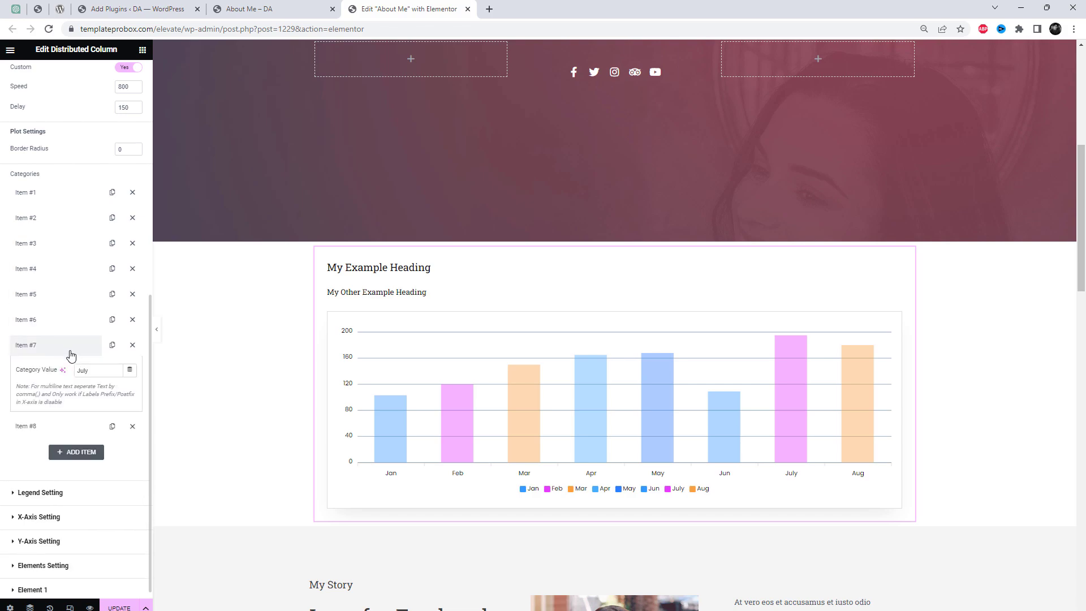
click(71, 346)
scroll(72, 383, up, 2)
scroll(72, 383, up, 3)
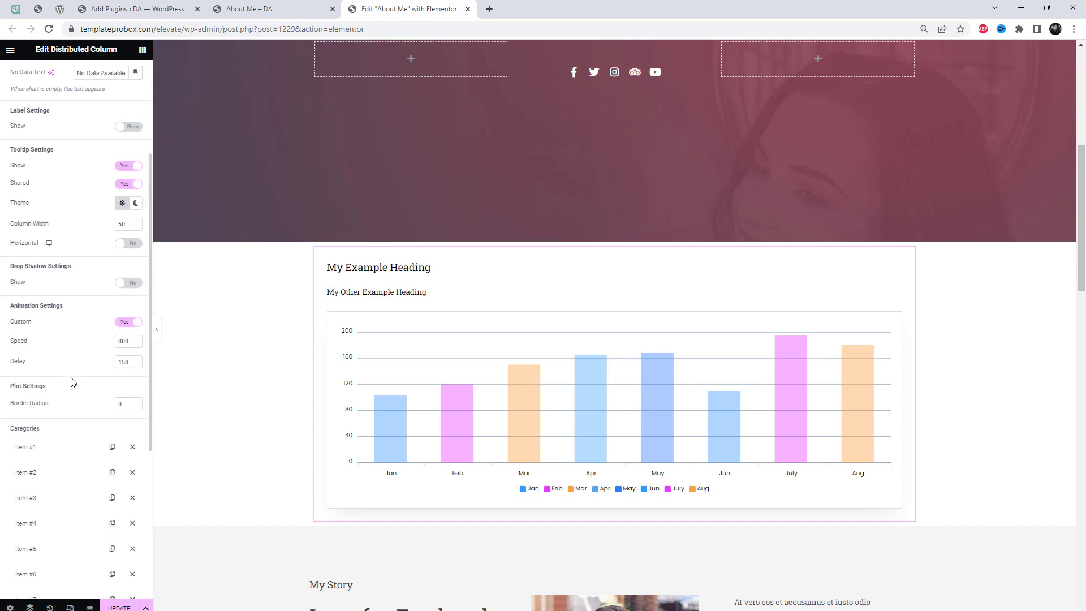
scroll(72, 382, up, 3)
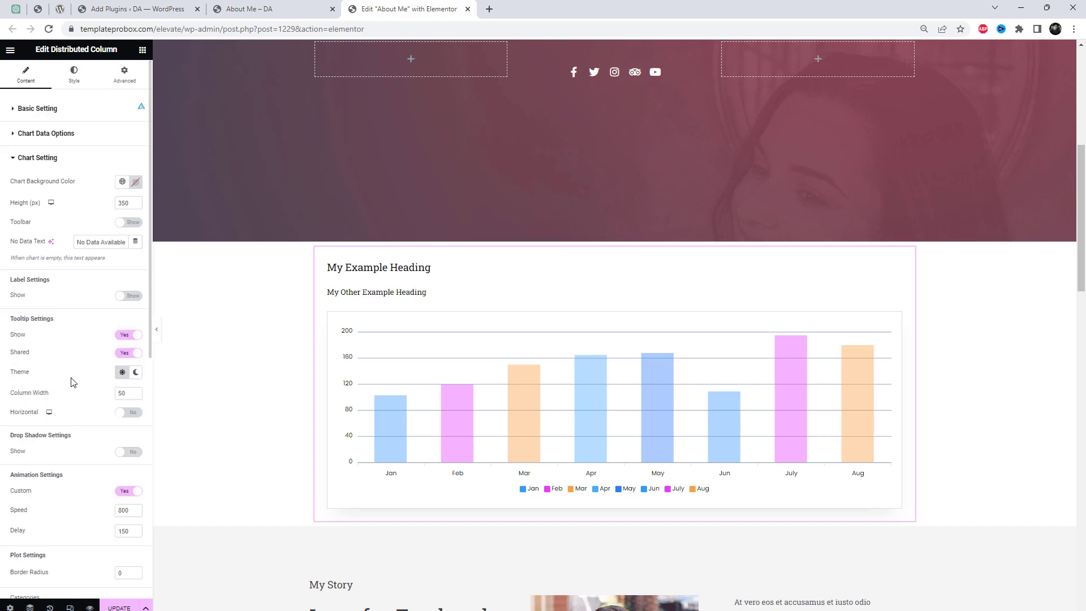
scroll(72, 382, down, 8)
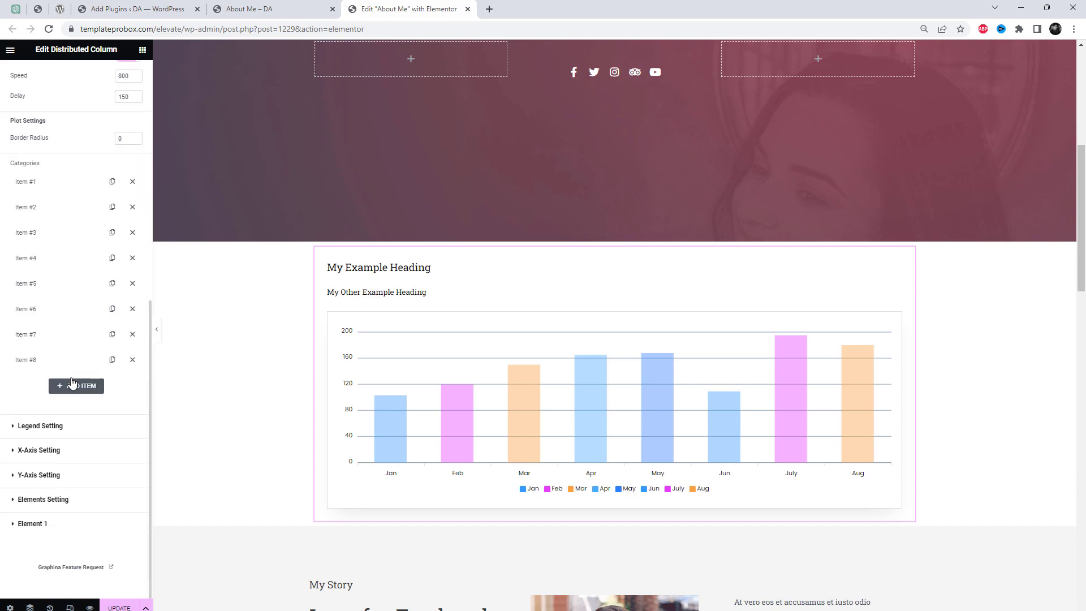
Open the first chart value of the distributed column chart's Element 1 for editing
click(68, 530)
click(67, 324)
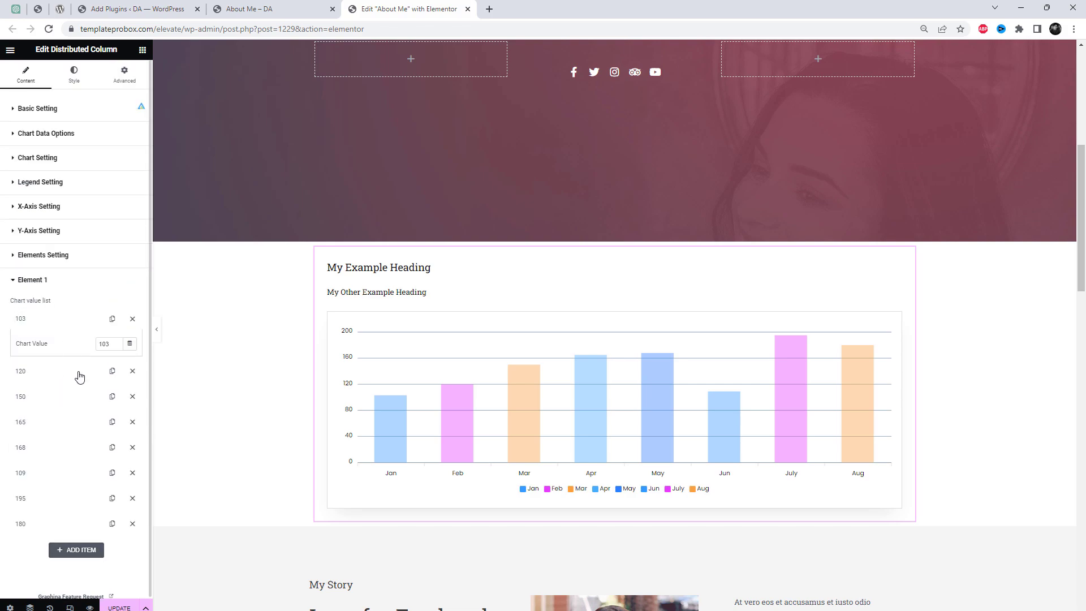
drag(111, 345, 80, 349)
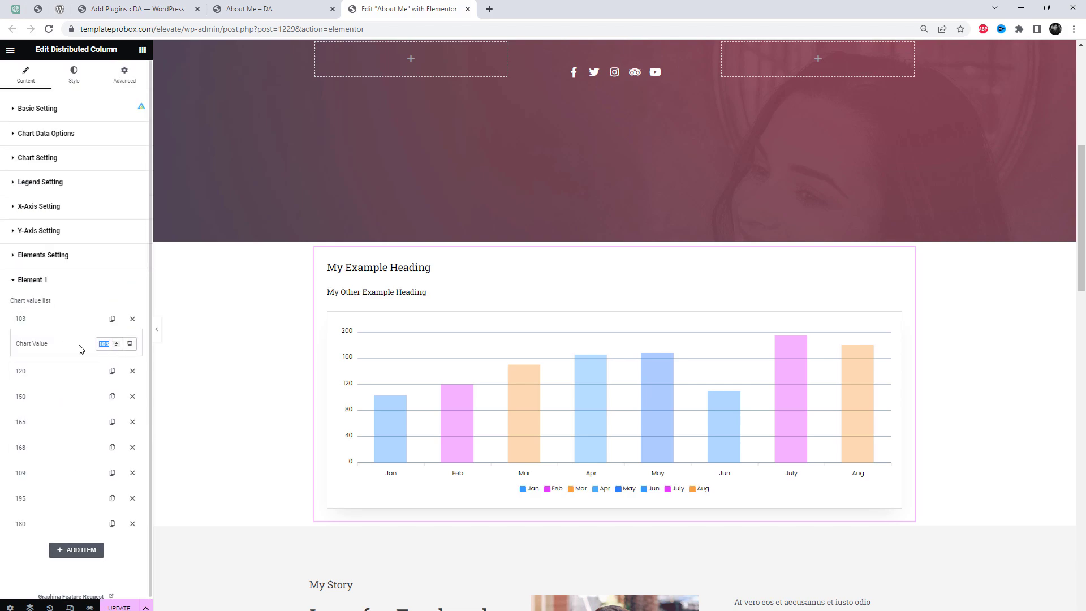